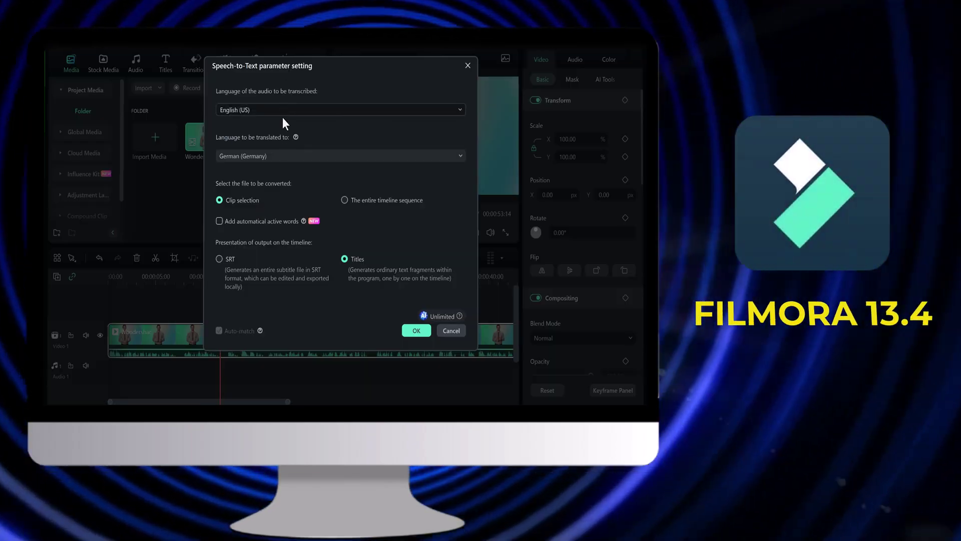
Generate subtitles for the entire timeline with No Translation
click(300, 110)
click(476, 120)
click(312, 156)
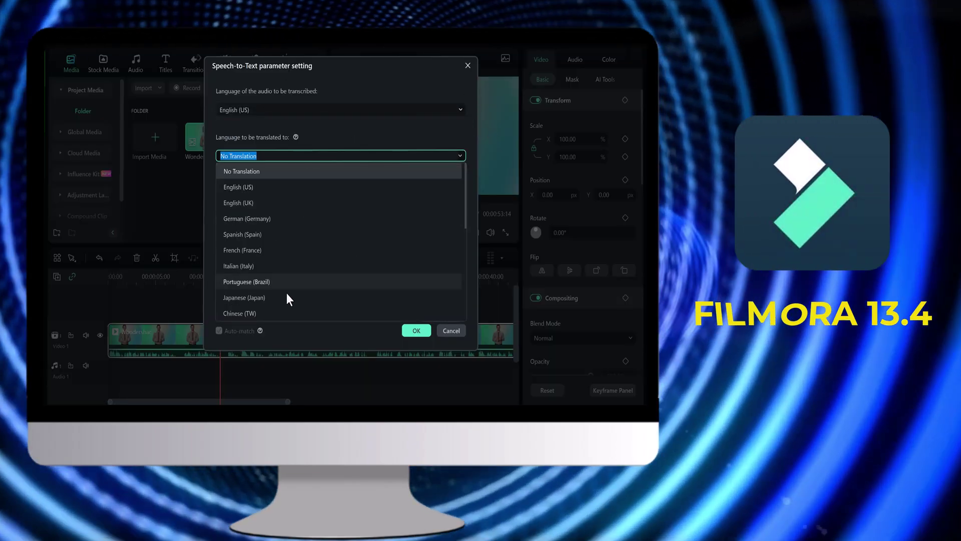
click(286, 175)
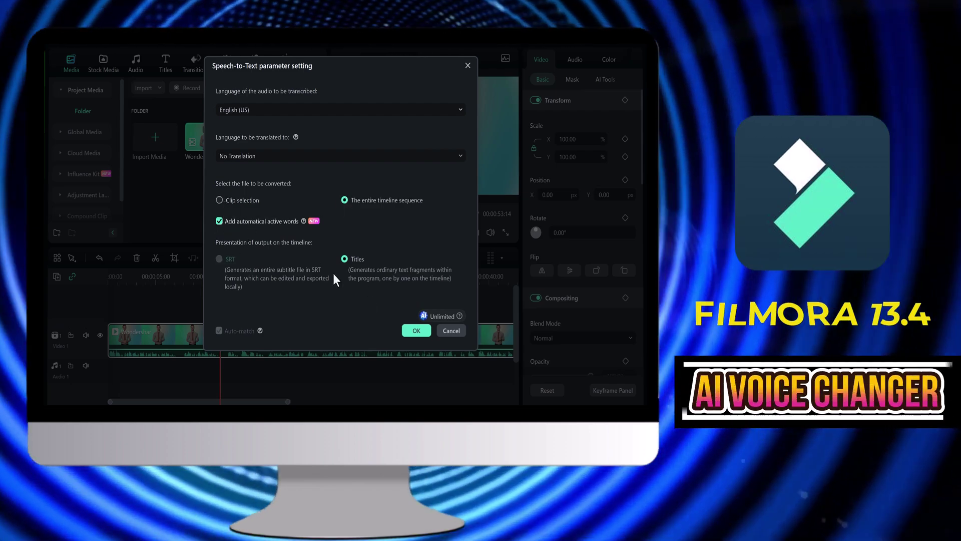
click(416, 330)
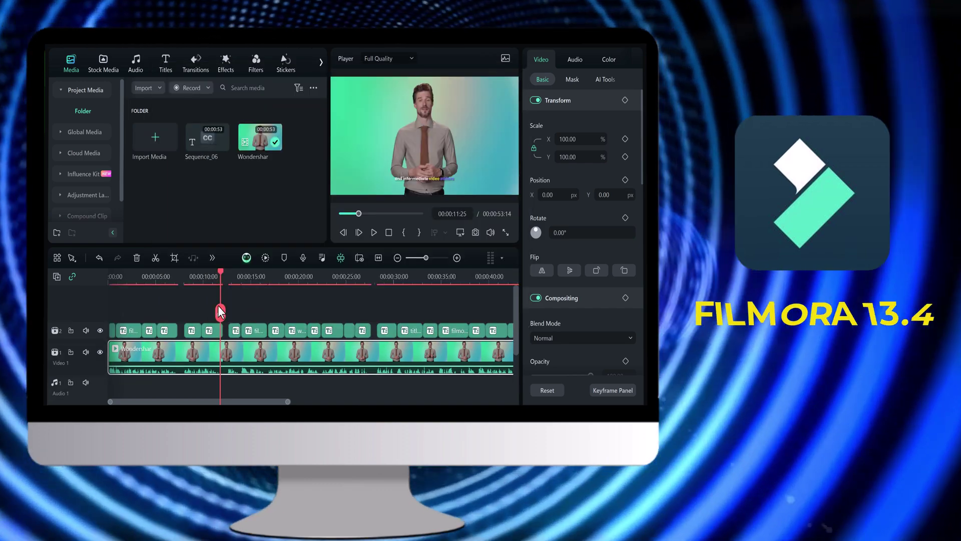
Select the subtitle near 00:00:09:10 and apply the plain white subtitle style
drag(221, 311, 197, 311)
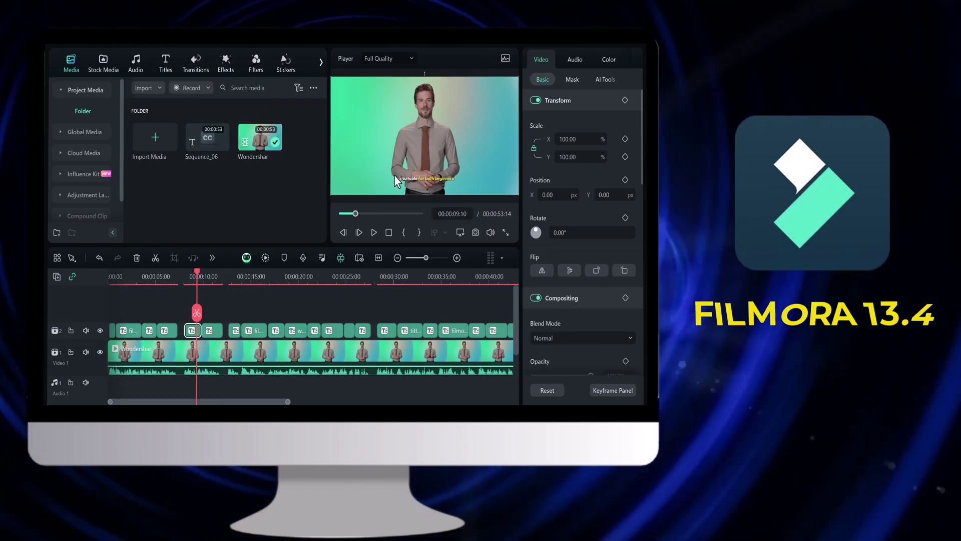
click(431, 180)
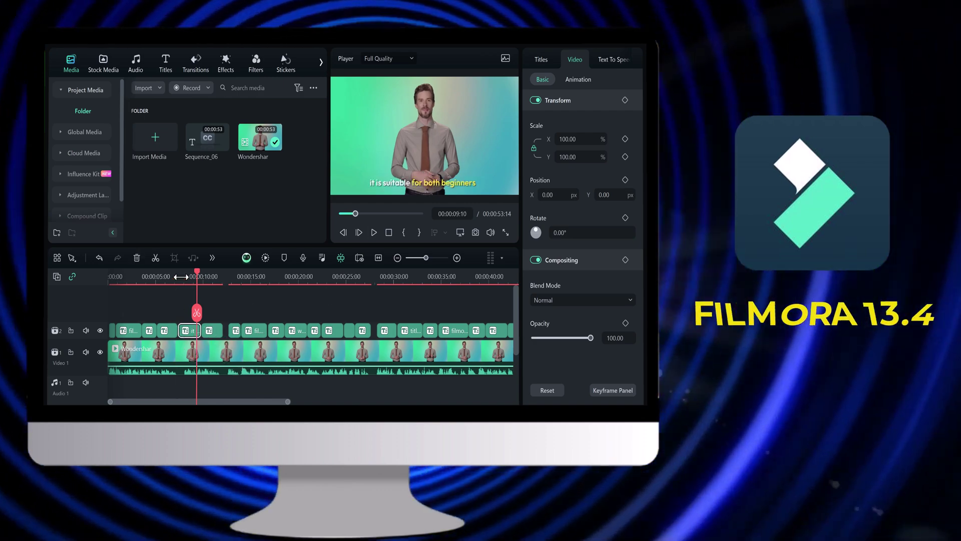
click(180, 273)
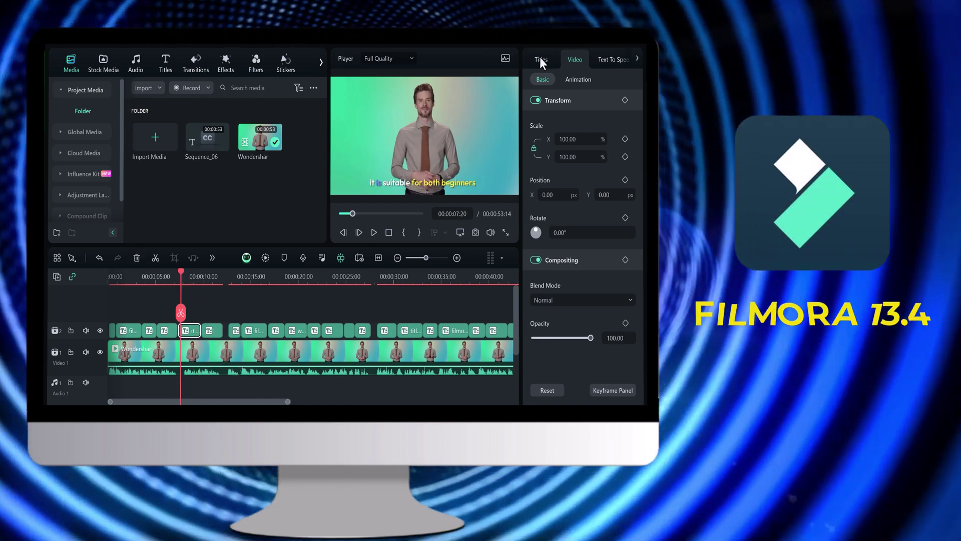
click(541, 58)
click(560, 256)
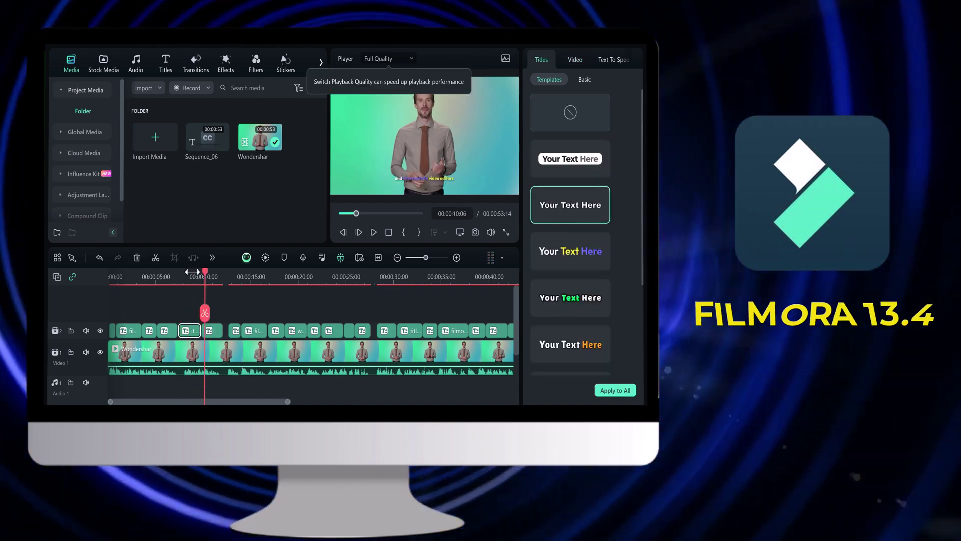
click(569, 207)
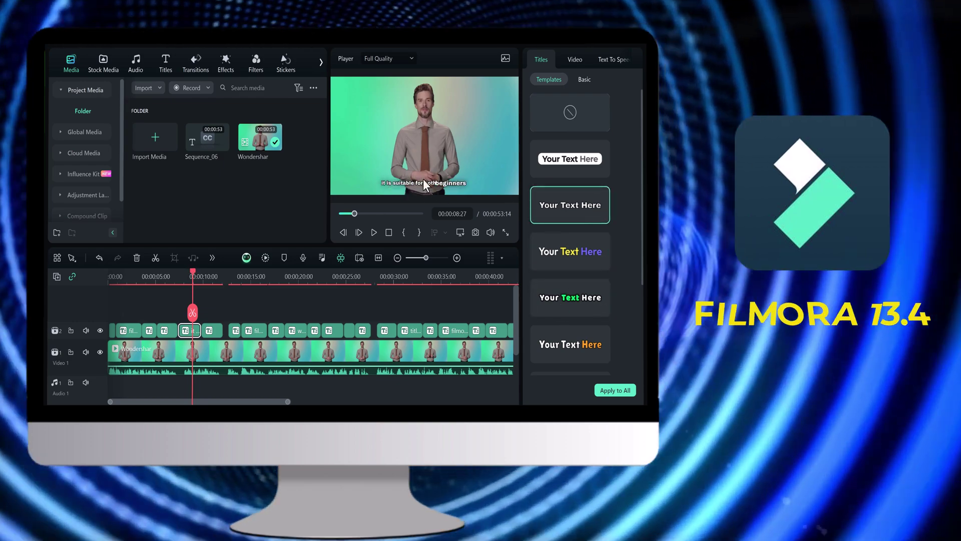
Apply the Lobby voice filter to the talking-head clip
click(584, 79)
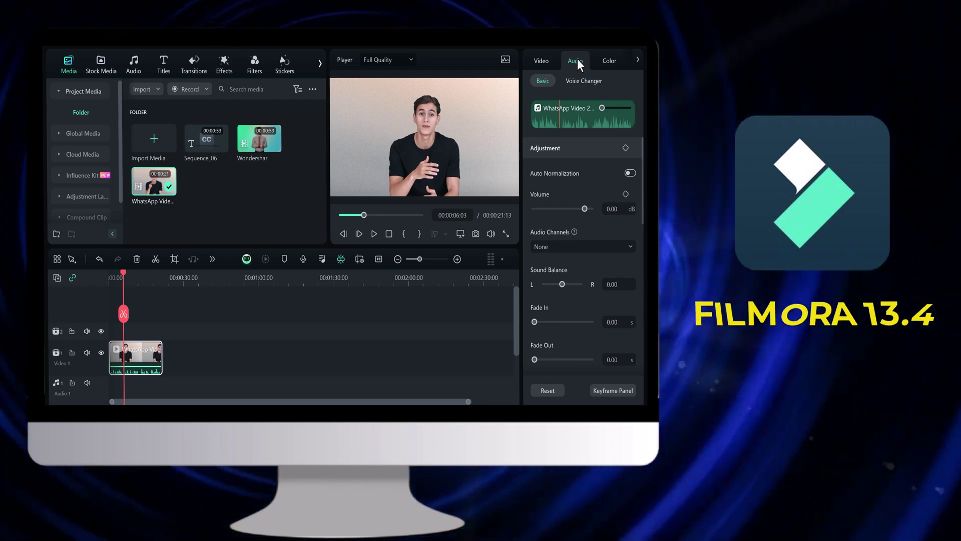
click(585, 80)
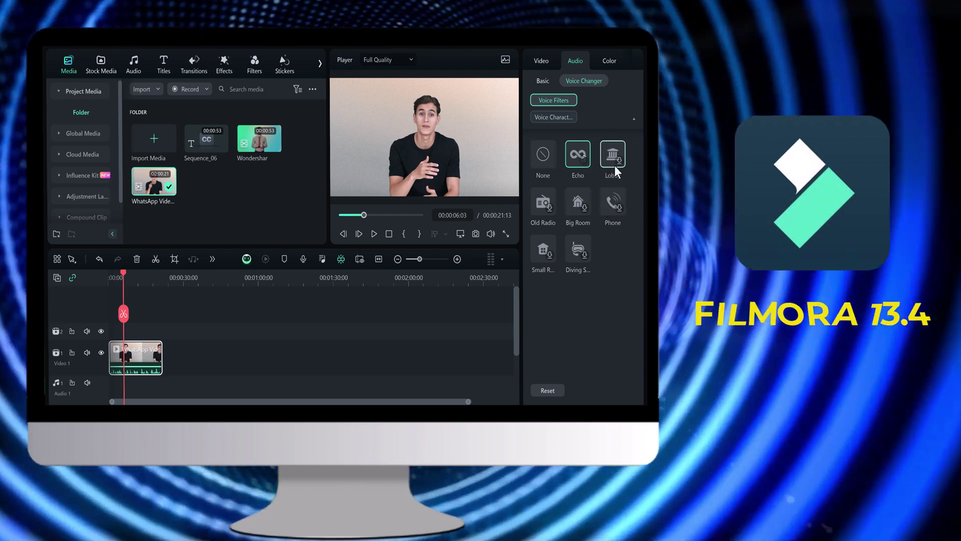
click(616, 163)
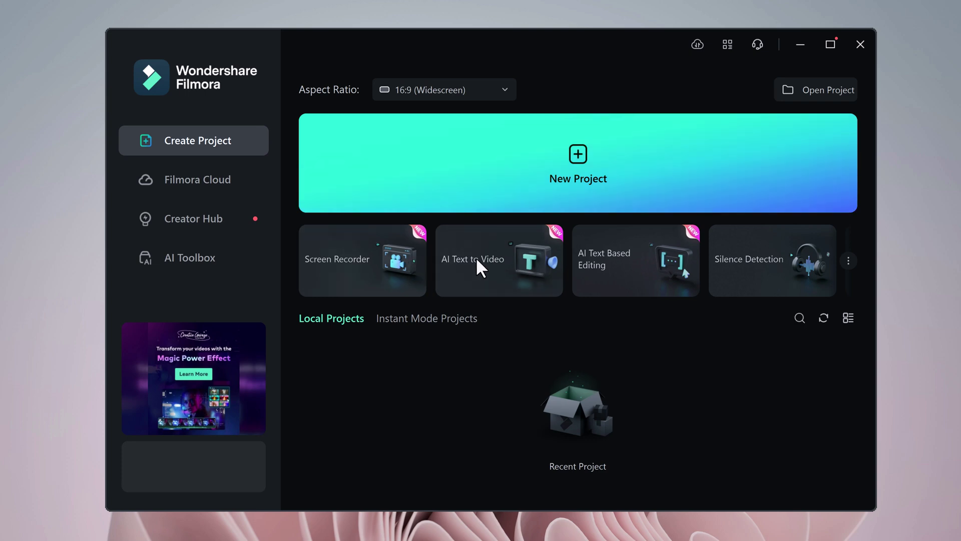
Keep the 16:9 widescreen aspect ratio and create a new project
scroll(708, 254, down, 5)
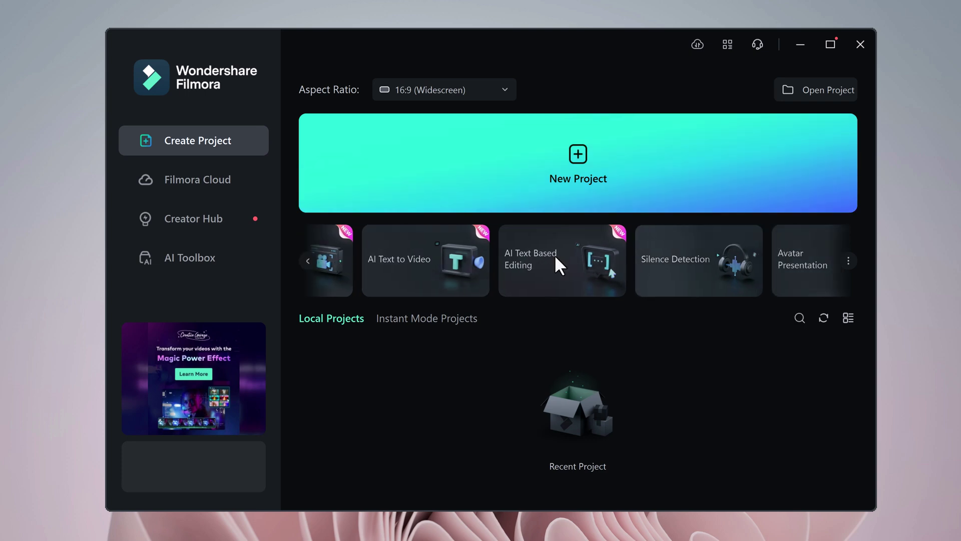
click(308, 259)
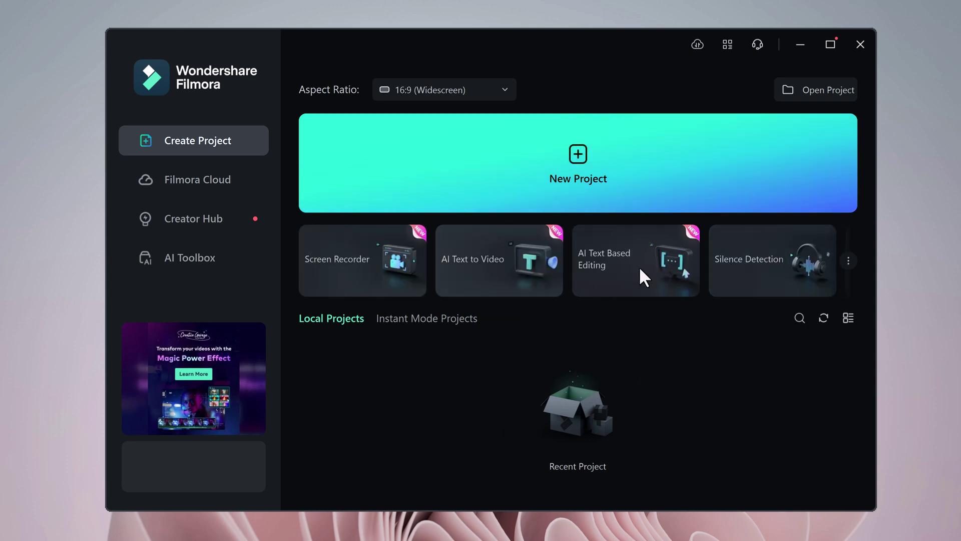
click(451, 90)
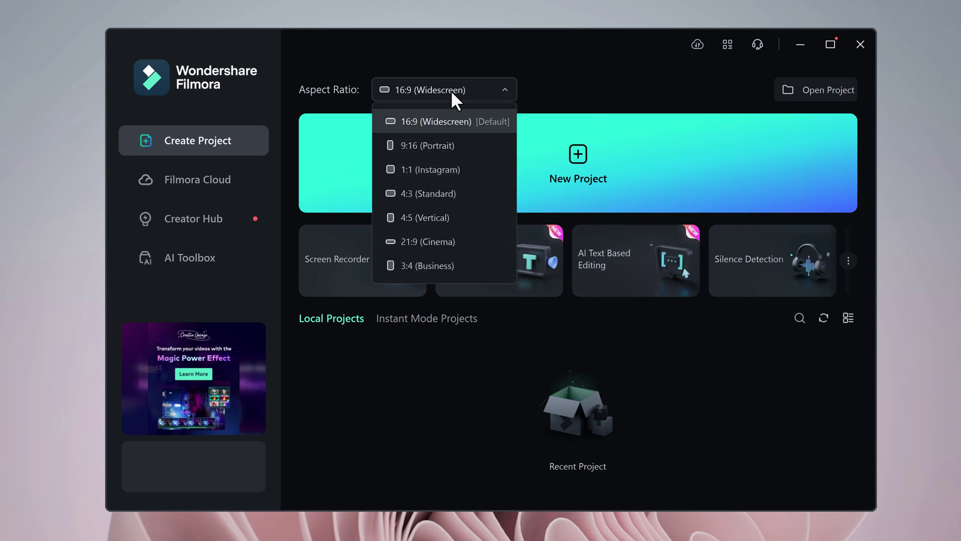
click(449, 121)
click(585, 180)
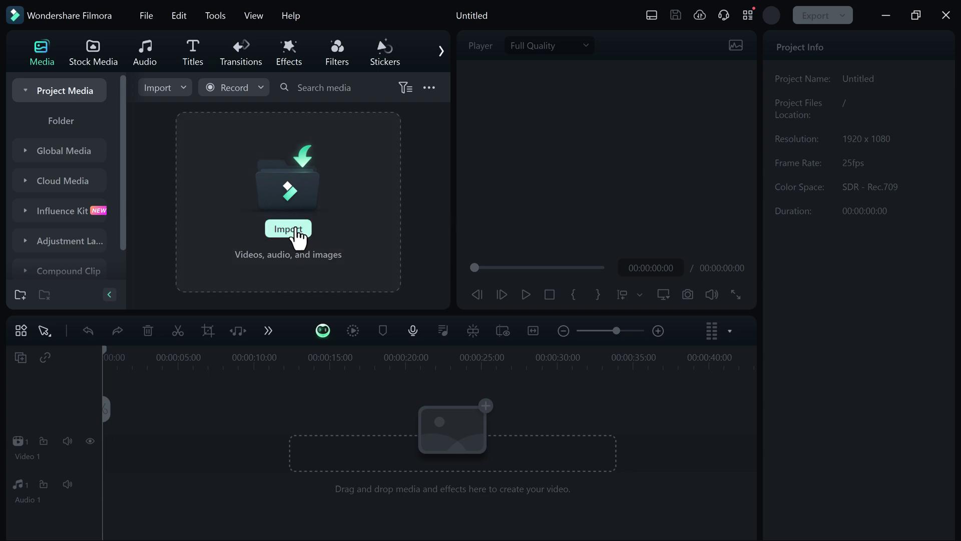
Import the presenter video and match the project frame rate to the clip
click(288, 229)
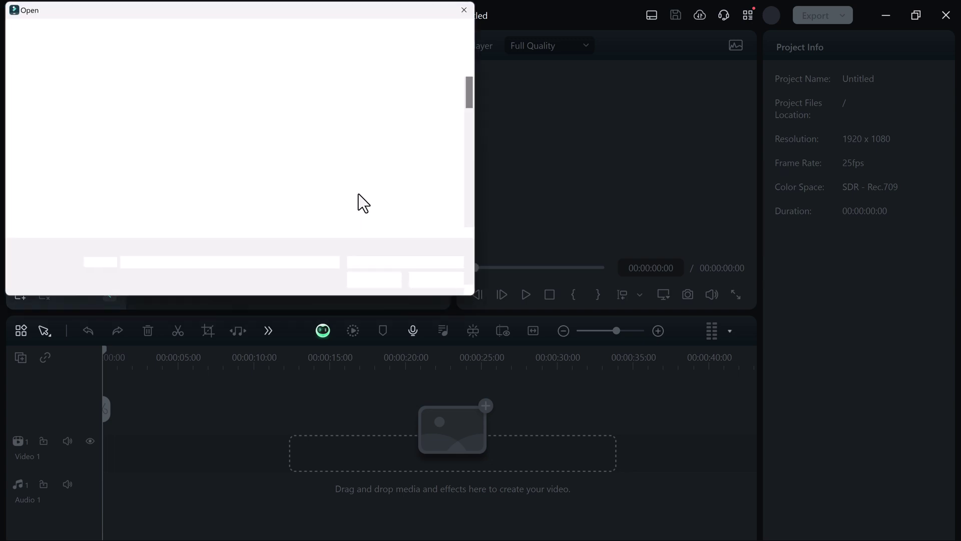
drag(470, 164, 469, 167)
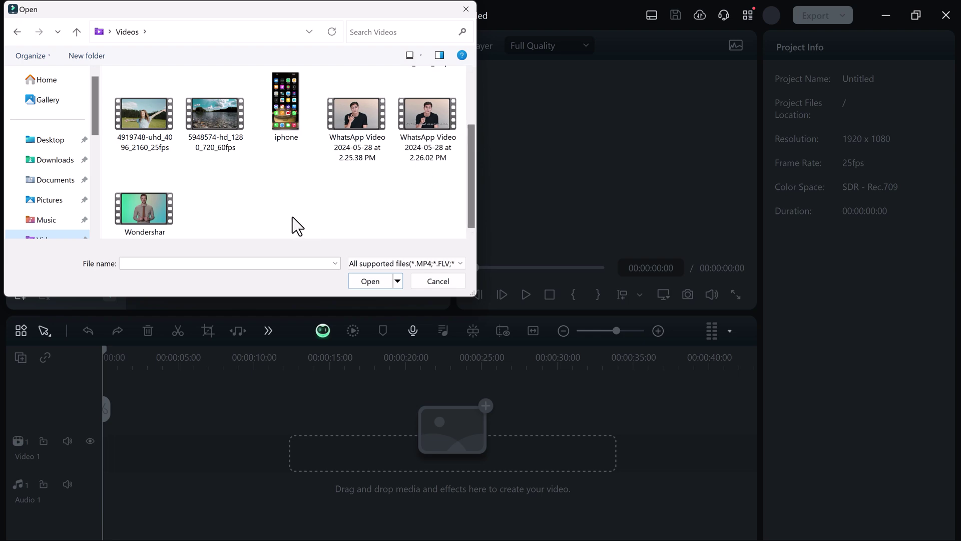
double_click(148, 207)
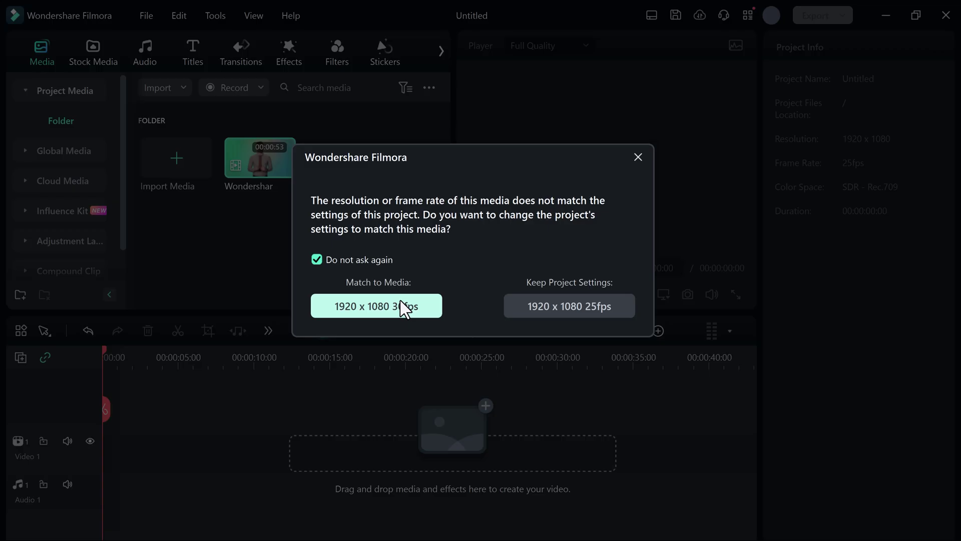
click(401, 307)
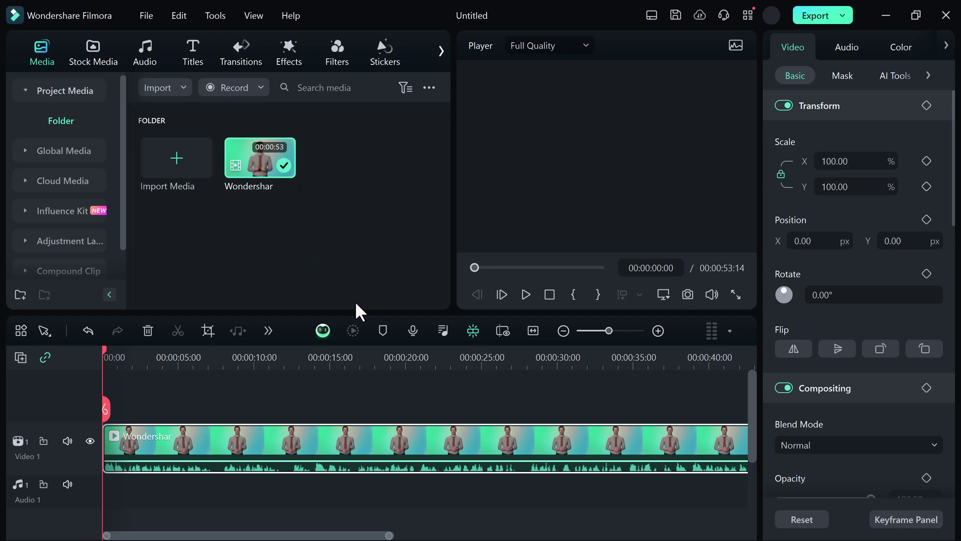
Play the presenter video in the preview and pause at 00:00:11:25
key(XF86MonBrightnessDown)
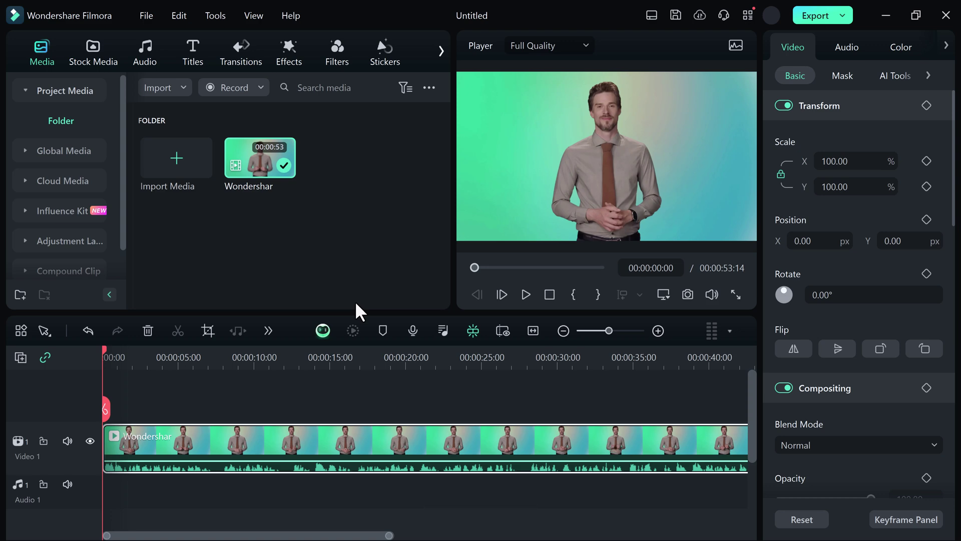
click(524, 296)
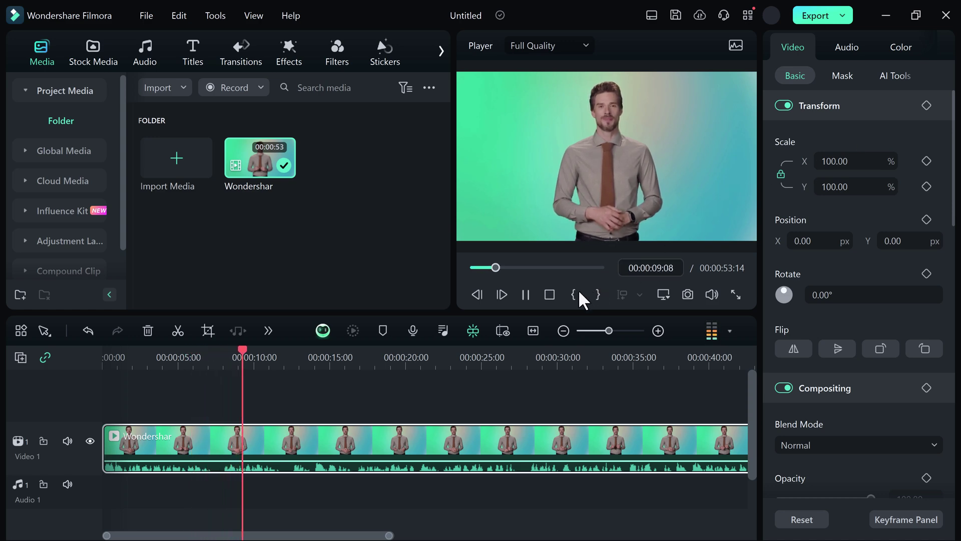
click(525, 293)
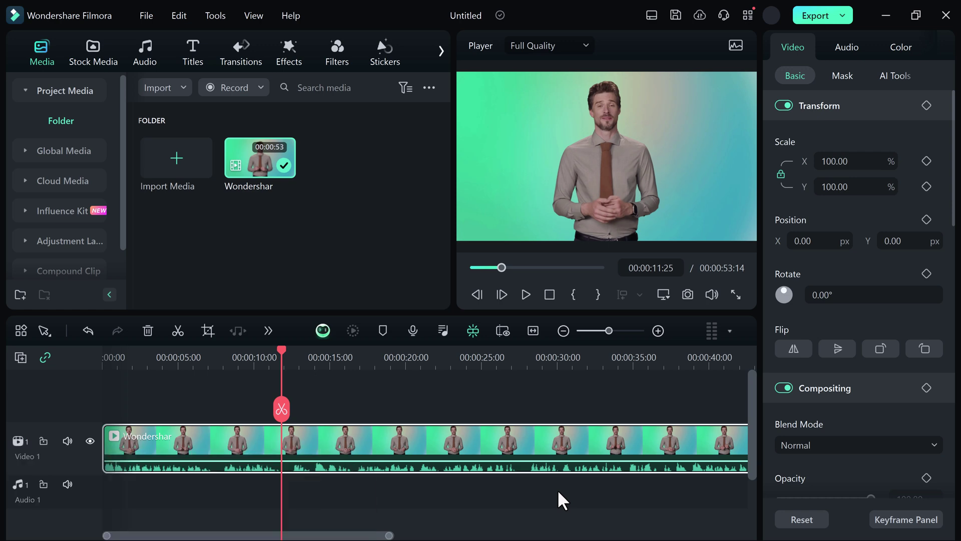
In Speech-to-Text, keep English (US) speech and set translation to No Translation
click(262, 329)
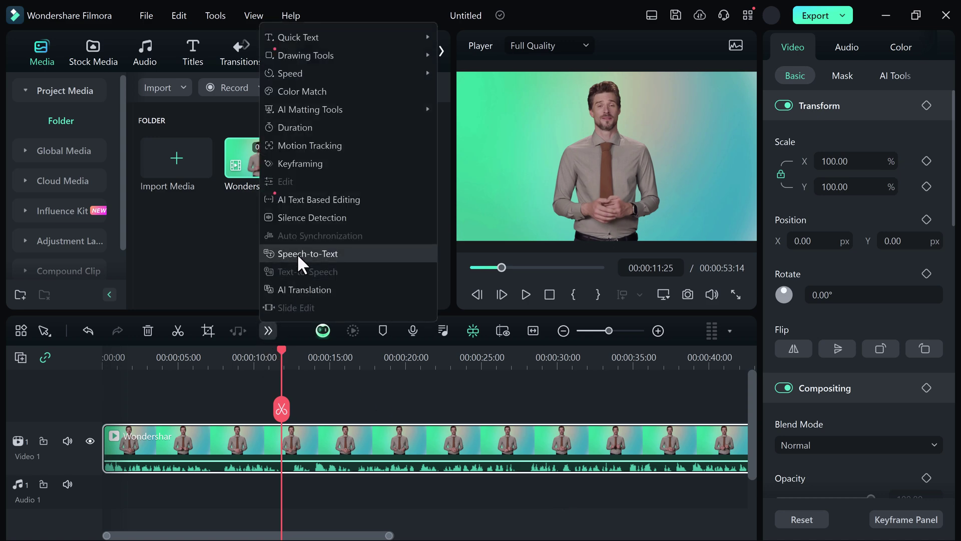
click(339, 254)
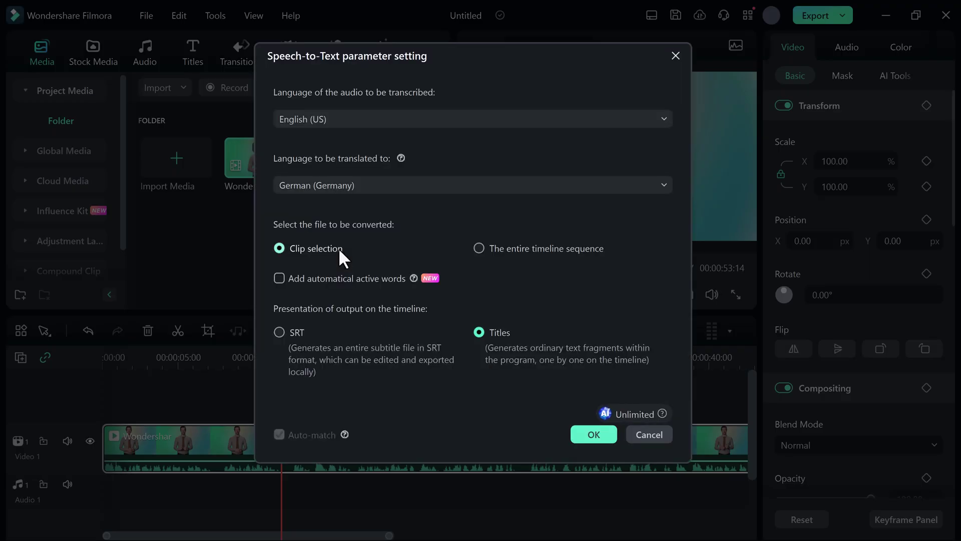
click(380, 125)
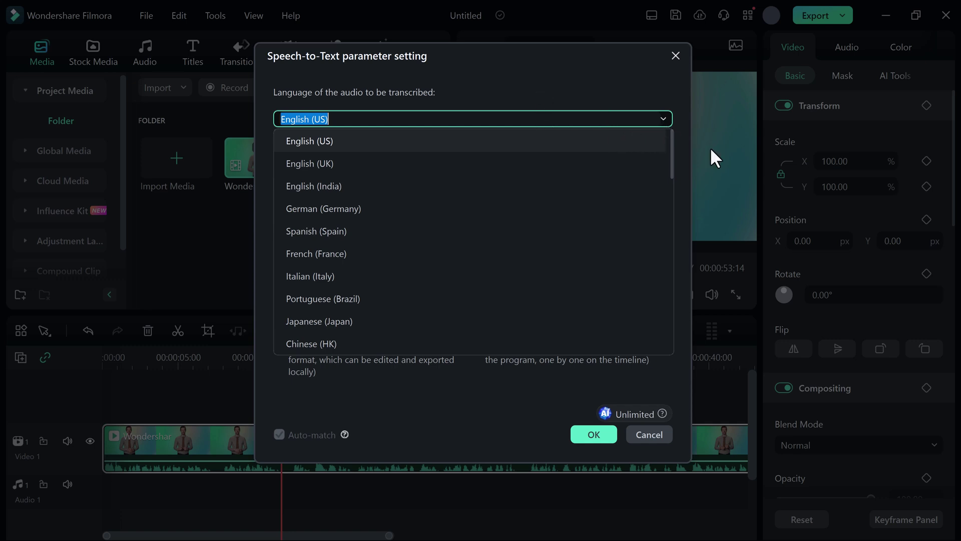
click(671, 91)
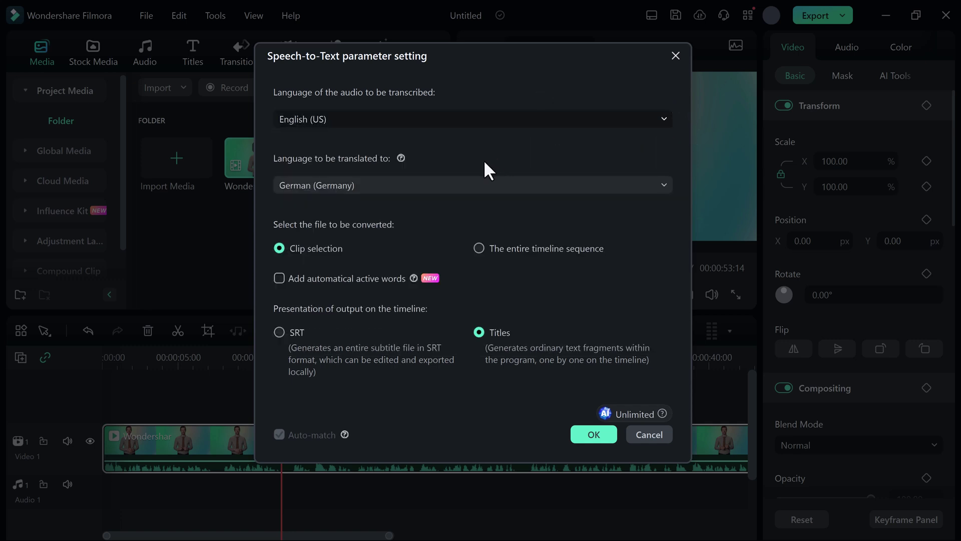
click(454, 182)
click(425, 209)
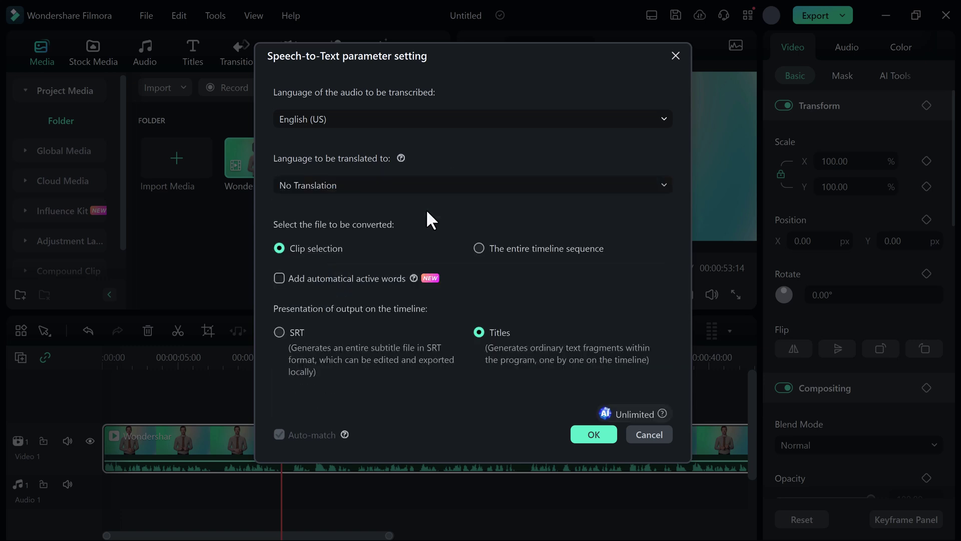
click(423, 188)
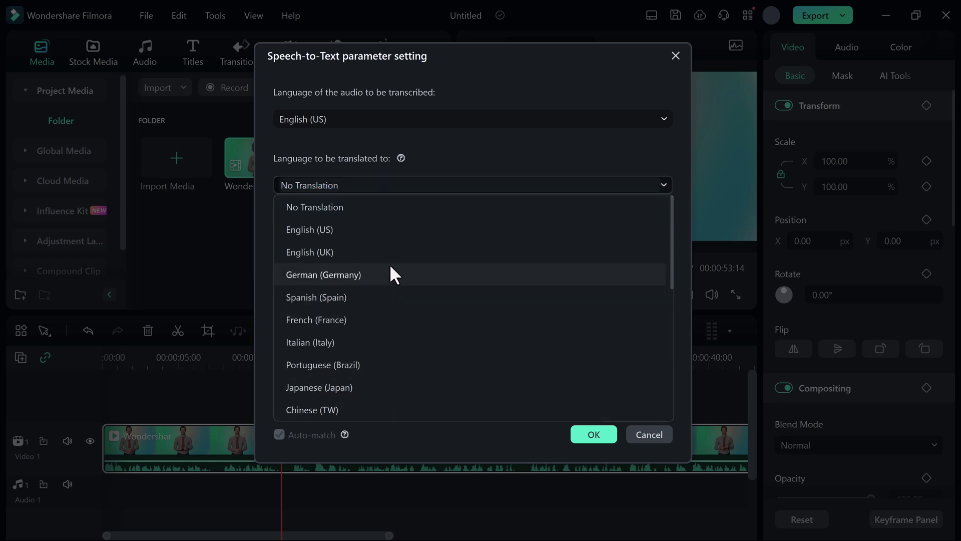
click(386, 209)
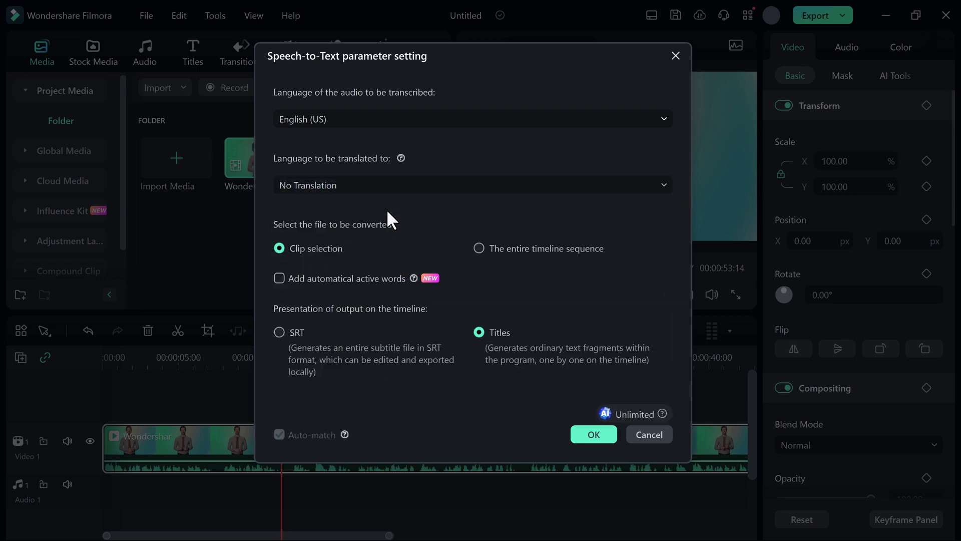
Transcribe the entire timeline sequence with active words enabled and start generating
click(480, 247)
click(284, 246)
click(477, 248)
click(279, 279)
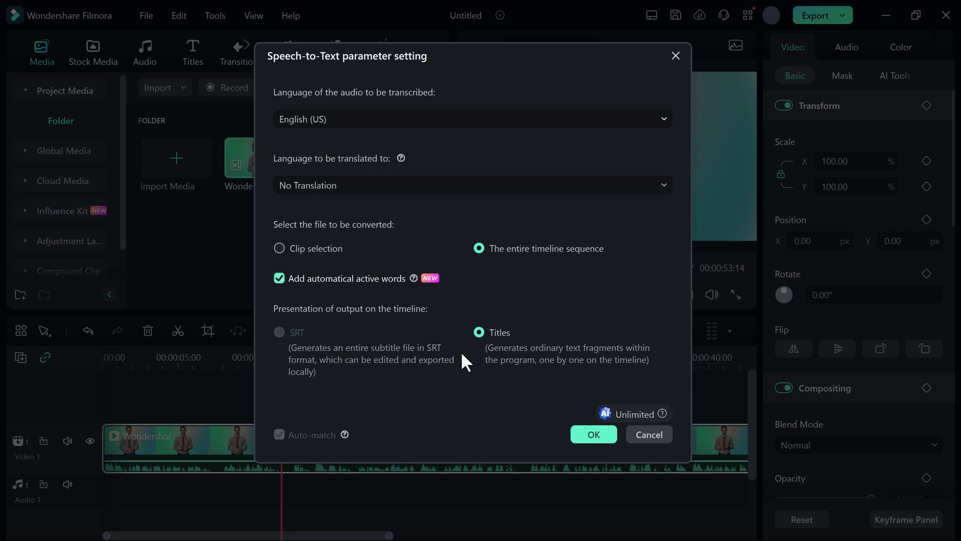
click(596, 435)
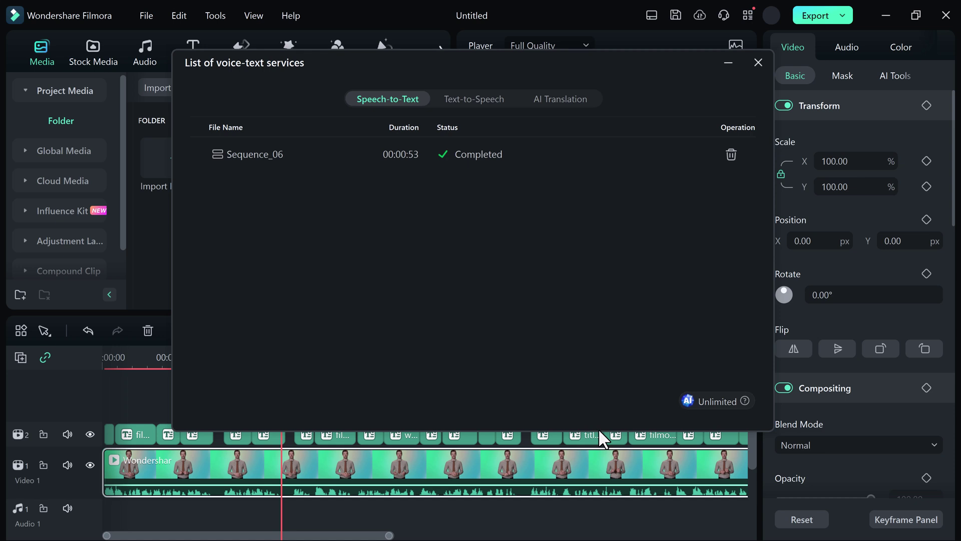
Close the voice-text services list and move the playhead to about 9 seconds
click(758, 63)
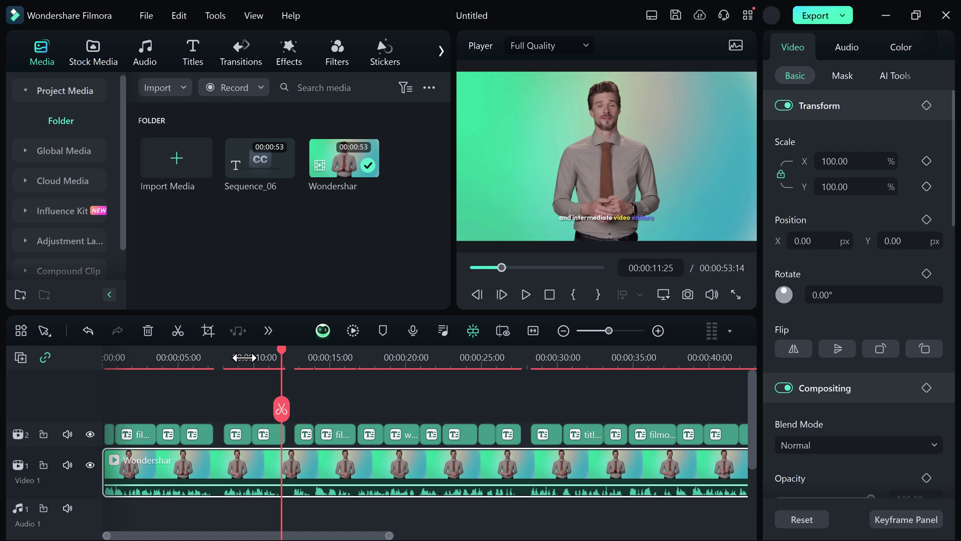
click(244, 355)
Enlarge the subtitle, trim its start to about 7:20, and apply the white-pill title style
click(559, 215)
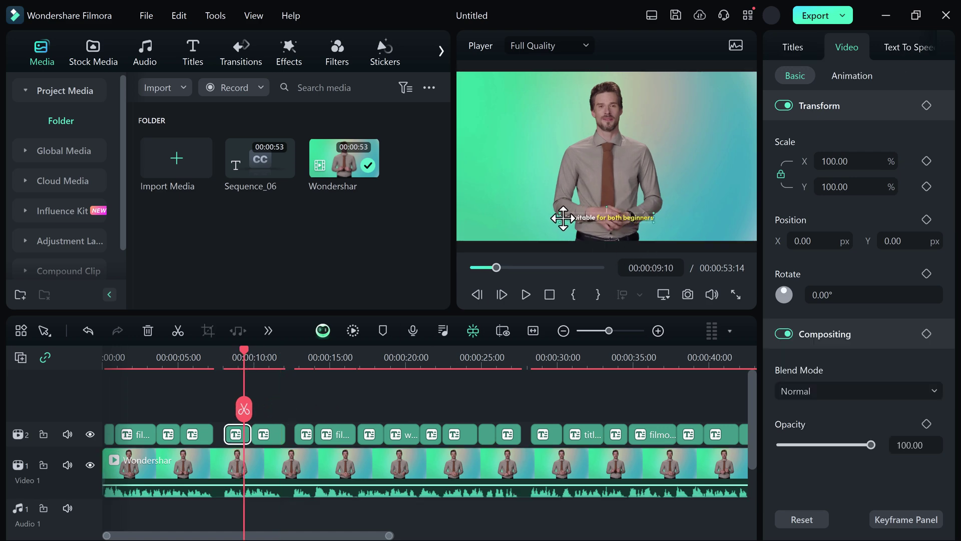
drag(549, 209, 615, 223)
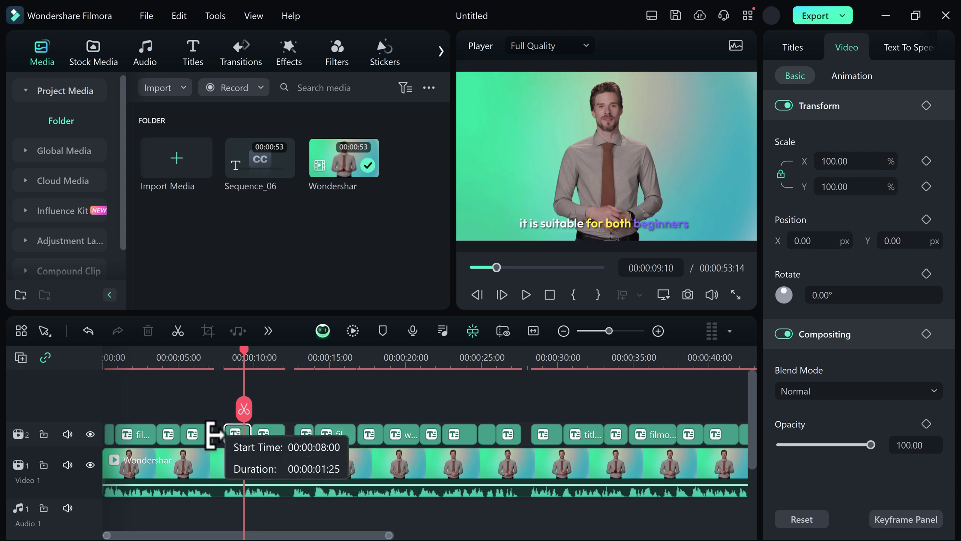
drag(210, 435, 216, 435)
click(792, 45)
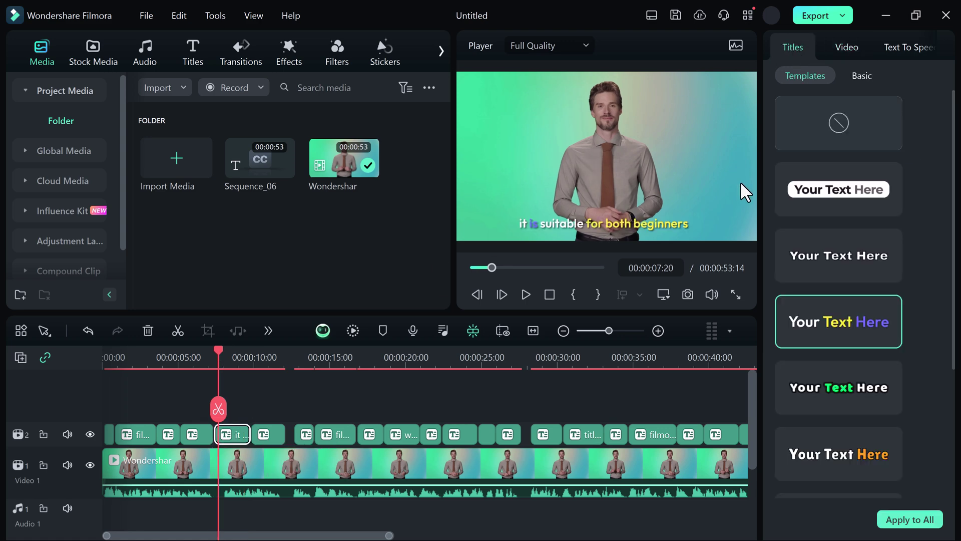
click(836, 193)
Apply the green-keyword title style and replace the words with 'Filmora 13 Best'
click(825, 339)
click(822, 394)
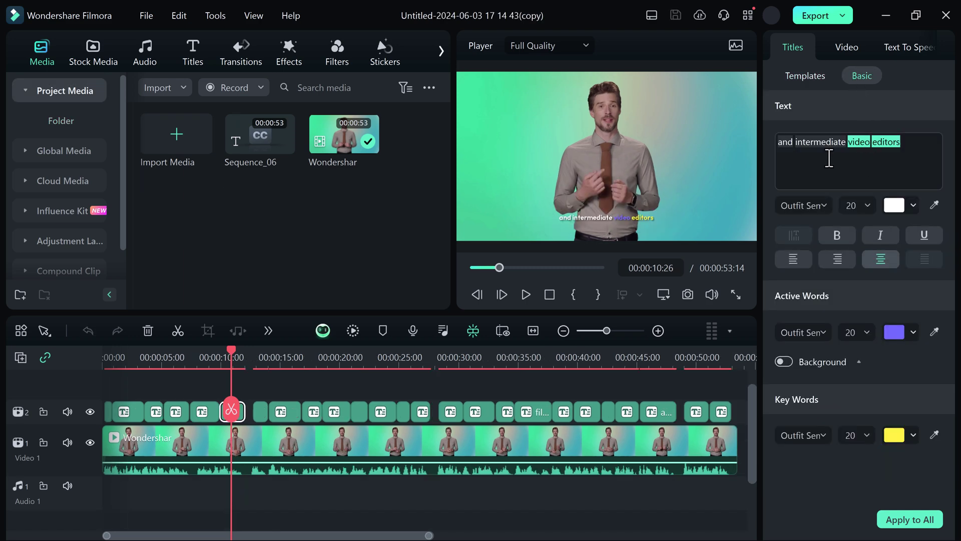
drag(826, 141, 779, 142)
text(Film)
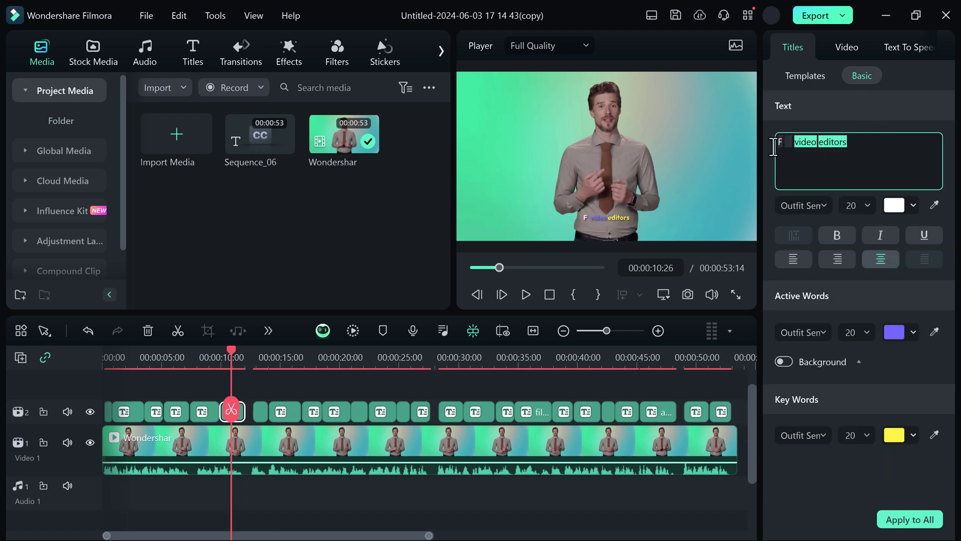
text(ora 13 )
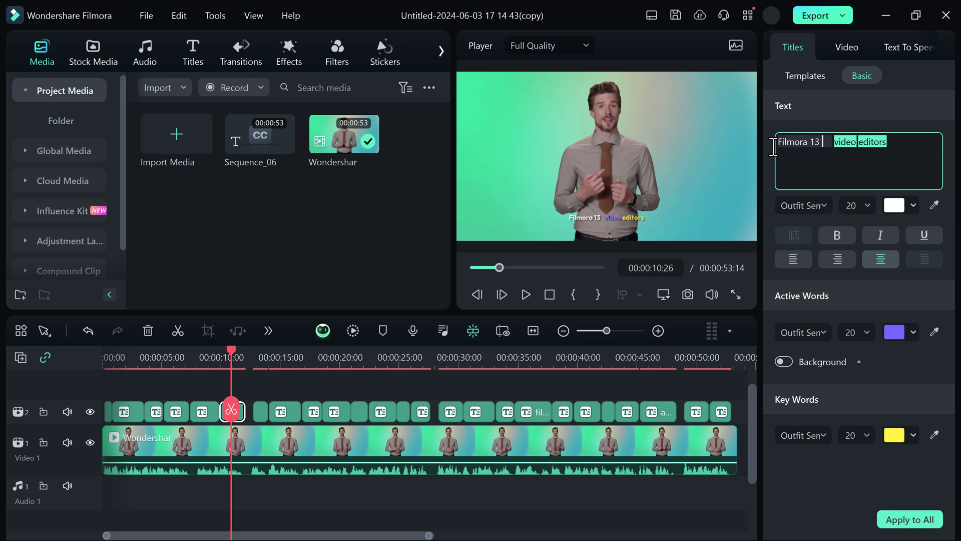
text(Best)
Set the subtitle font to Oswald Medium and the text colour to black
click(803, 206)
click(811, 202)
click(811, 203)
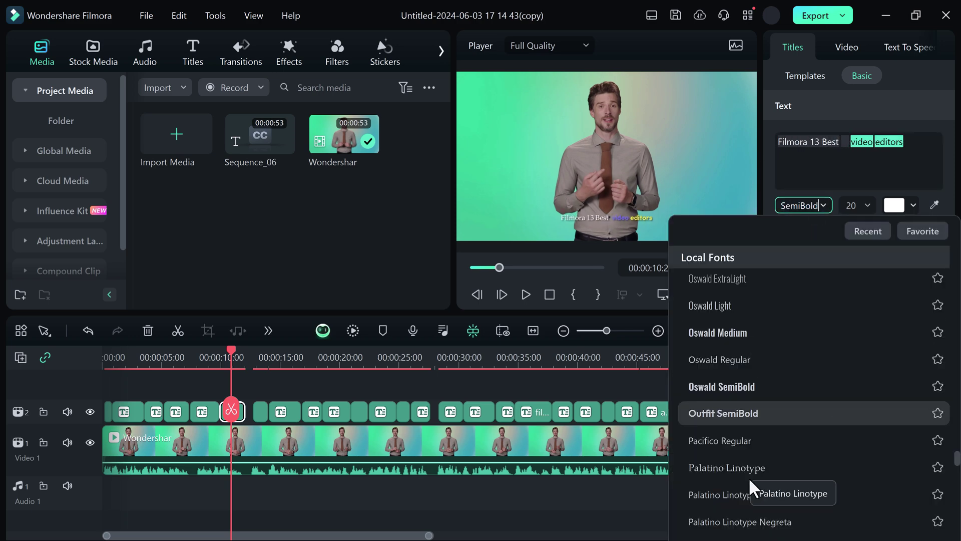
click(743, 332)
click(857, 205)
click(894, 205)
click(907, 243)
click(894, 205)
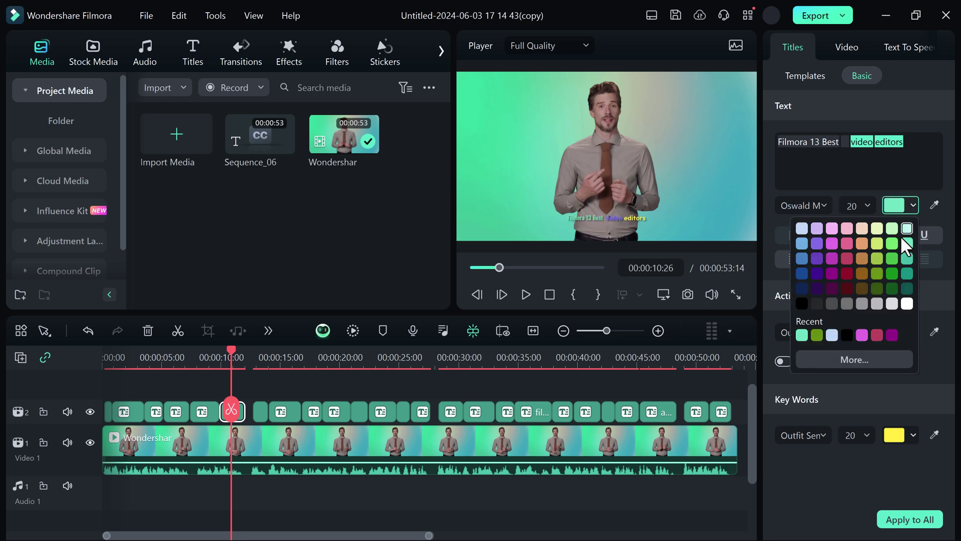
click(801, 303)
Enlarge the title in the preview and make it italic and underlined
drag(568, 215, 531, 206)
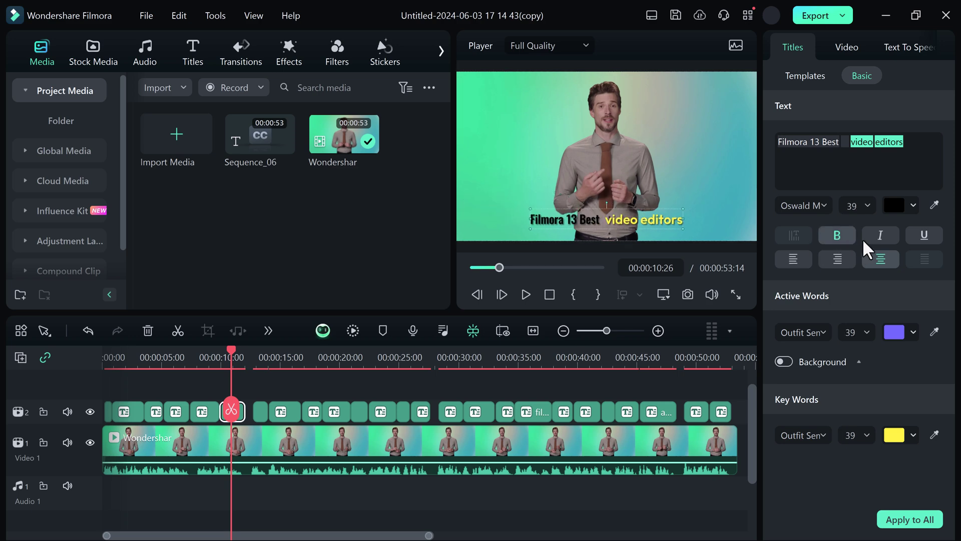
click(876, 237)
click(919, 237)
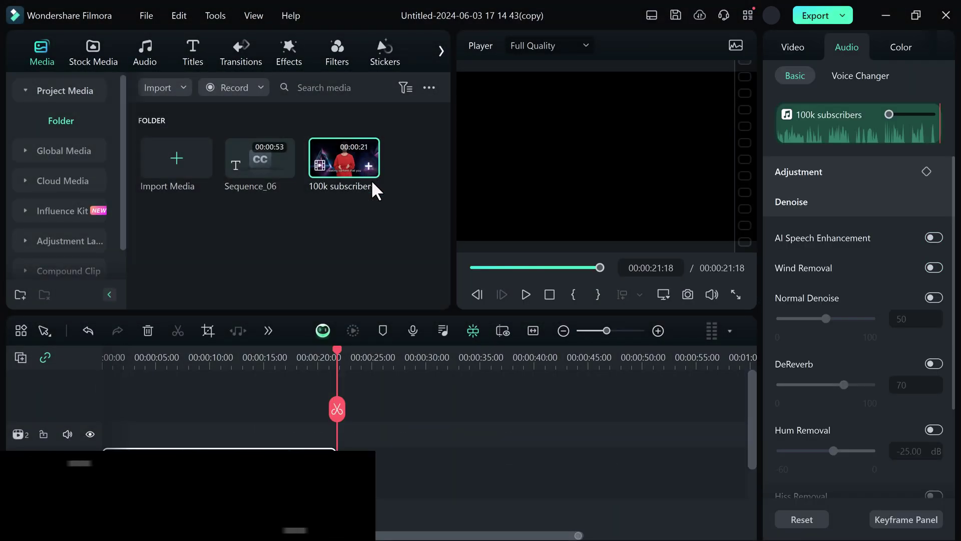
Move the playhead to about 5 seconds and select the 100k subscribers clip's audio
click(244, 418)
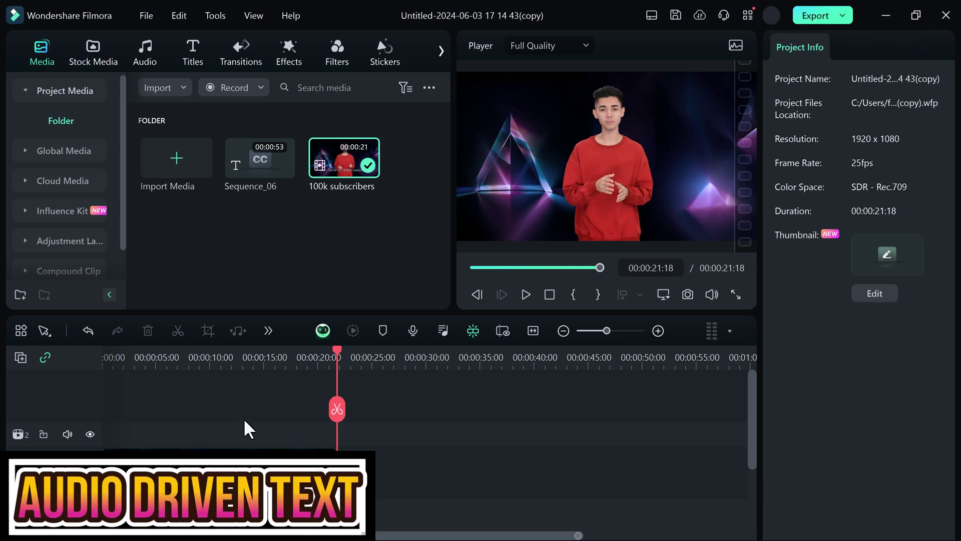
click(167, 349)
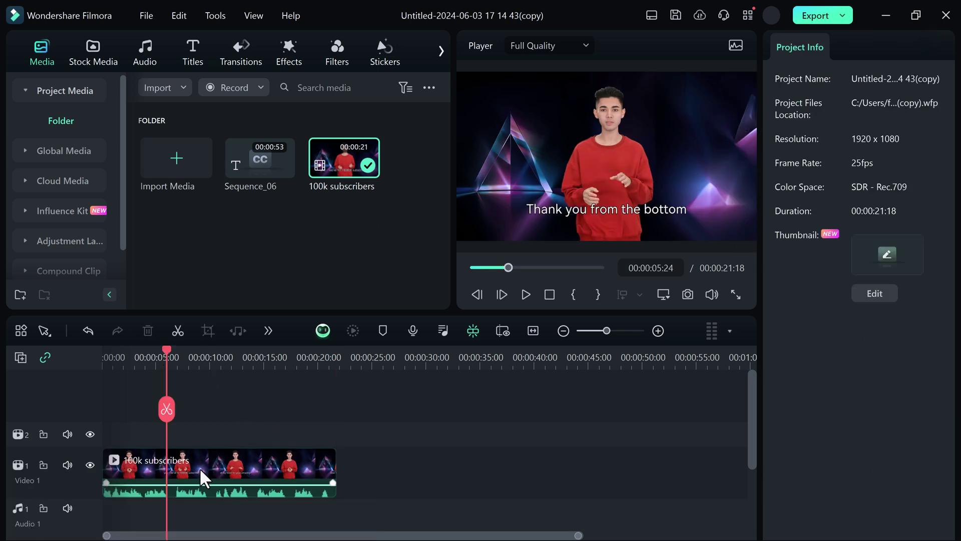
click(199, 467)
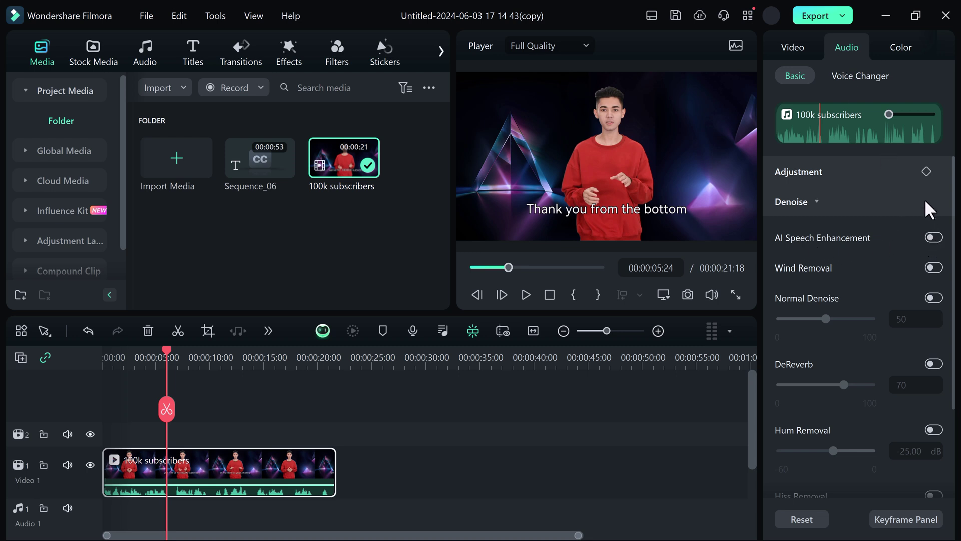
Expand Denoise and switch on AI Speech Enhancement and Normal Denoise
click(810, 196)
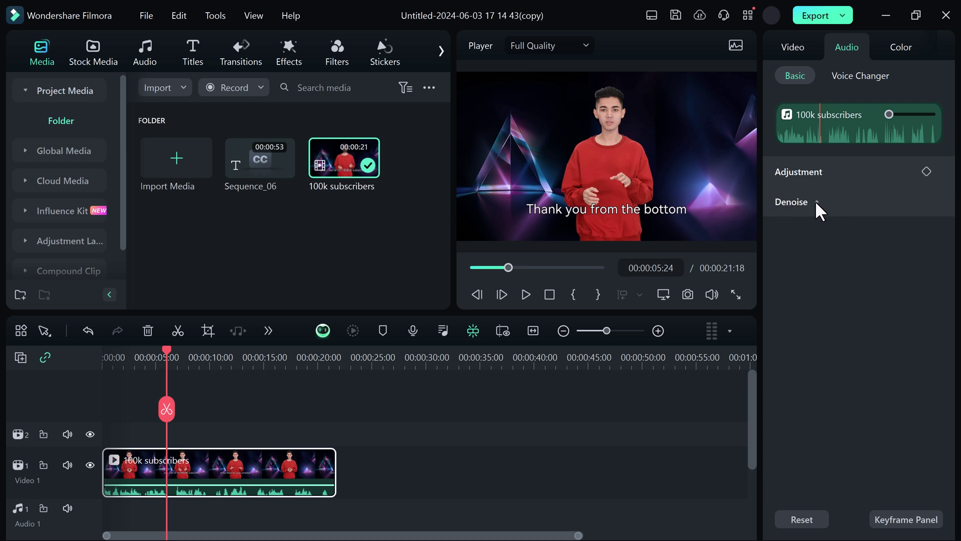
click(815, 201)
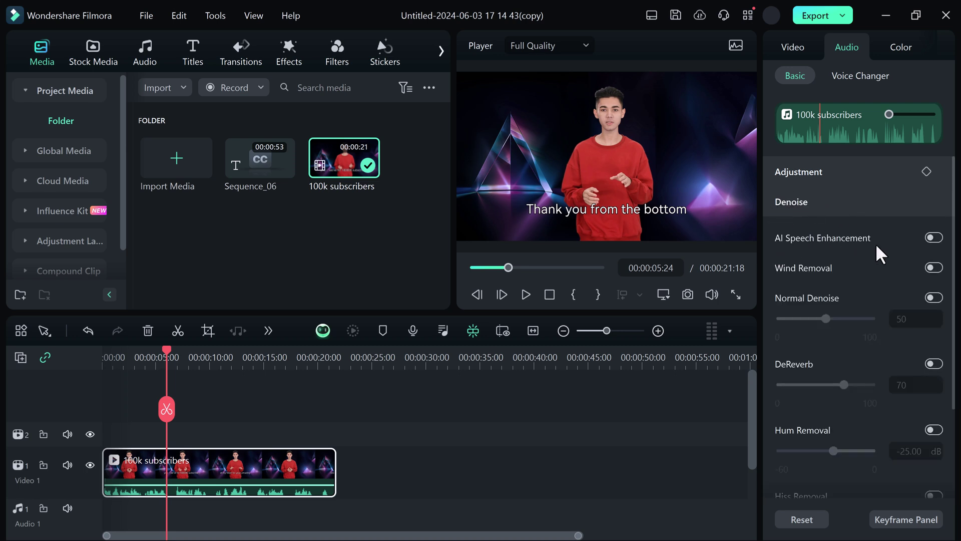
click(931, 239)
click(932, 297)
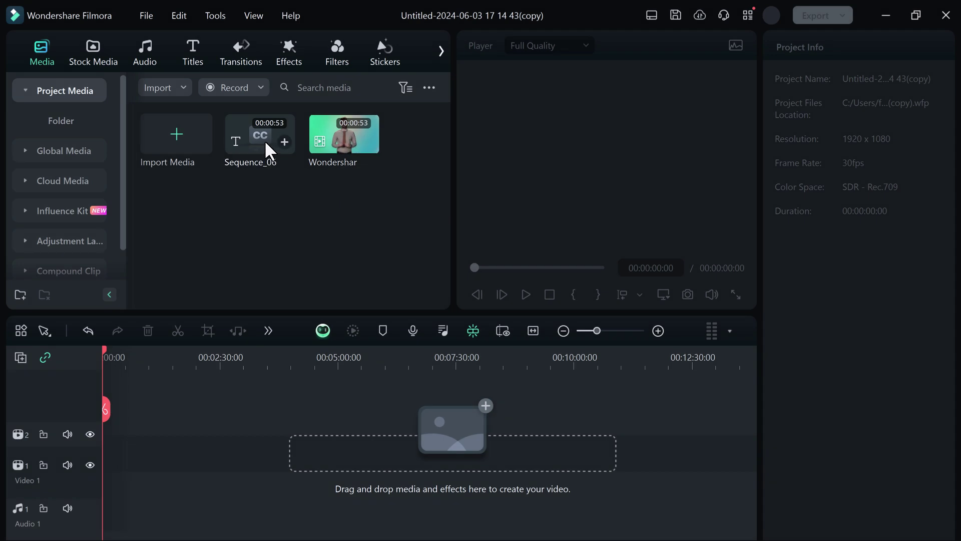
Import the 00:00:21 WhatsApp video, add it to Video 1, and play it from the start
click(166, 129)
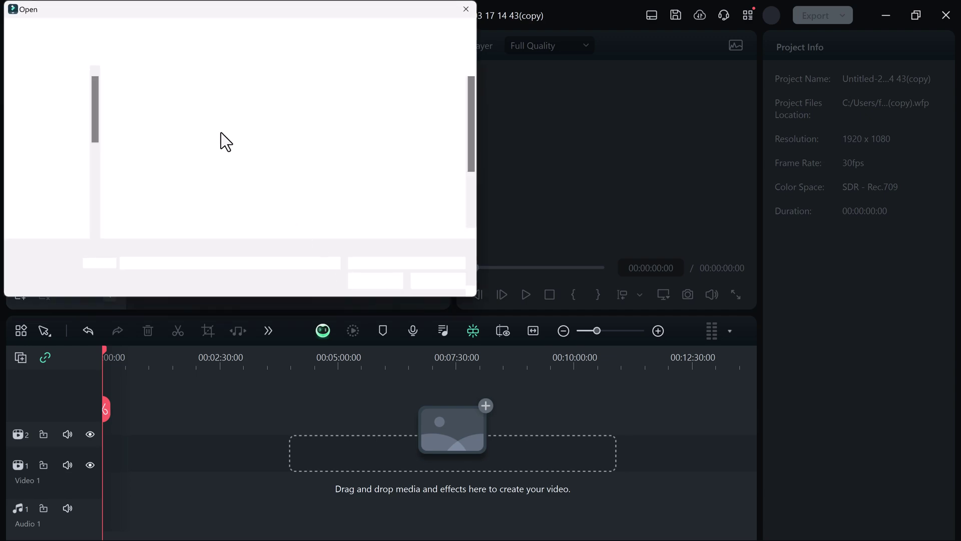
double_click(337, 219)
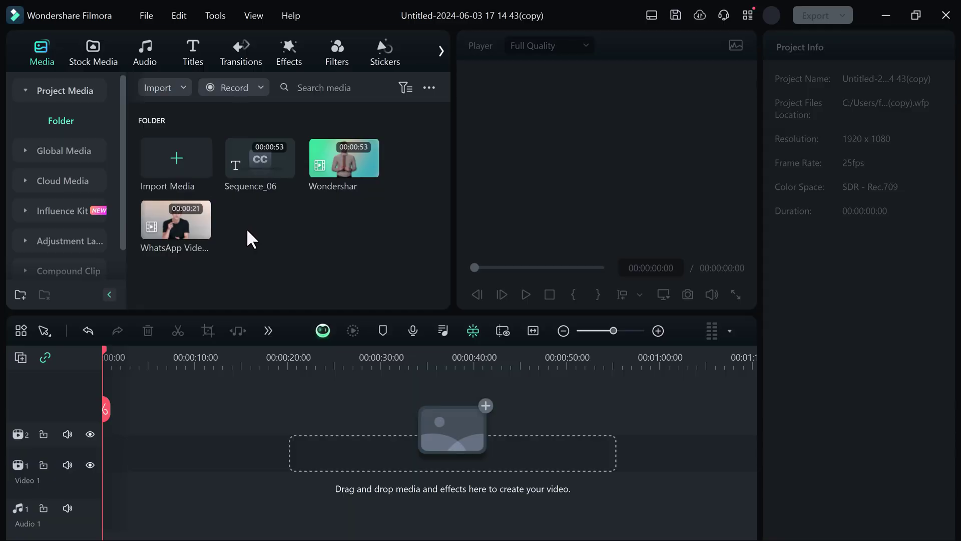
click(200, 227)
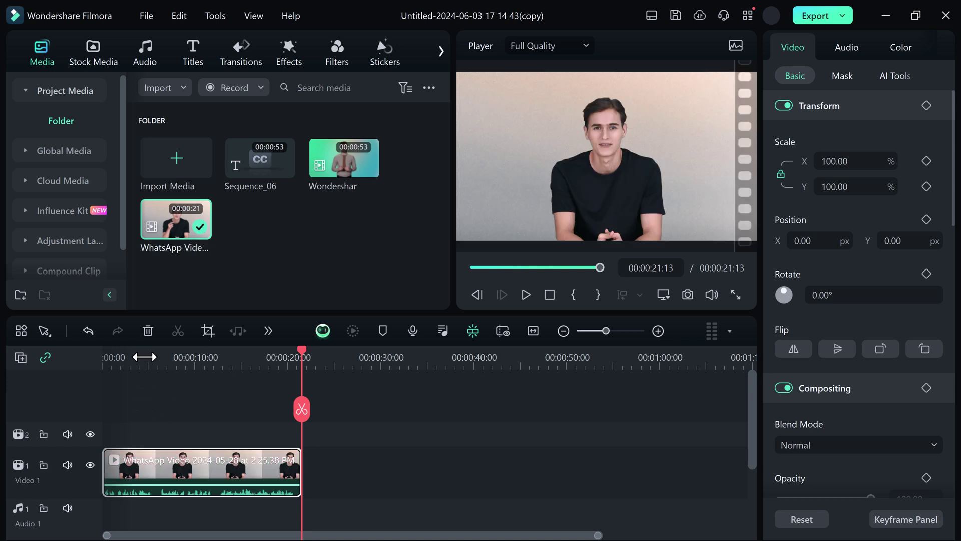
drag(145, 356, 104, 361)
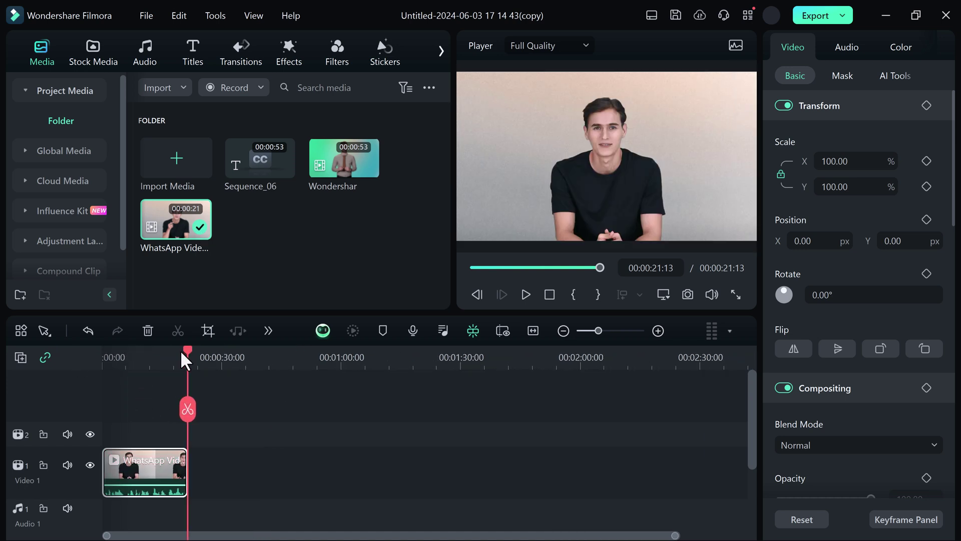
drag(174, 349, 37, 368)
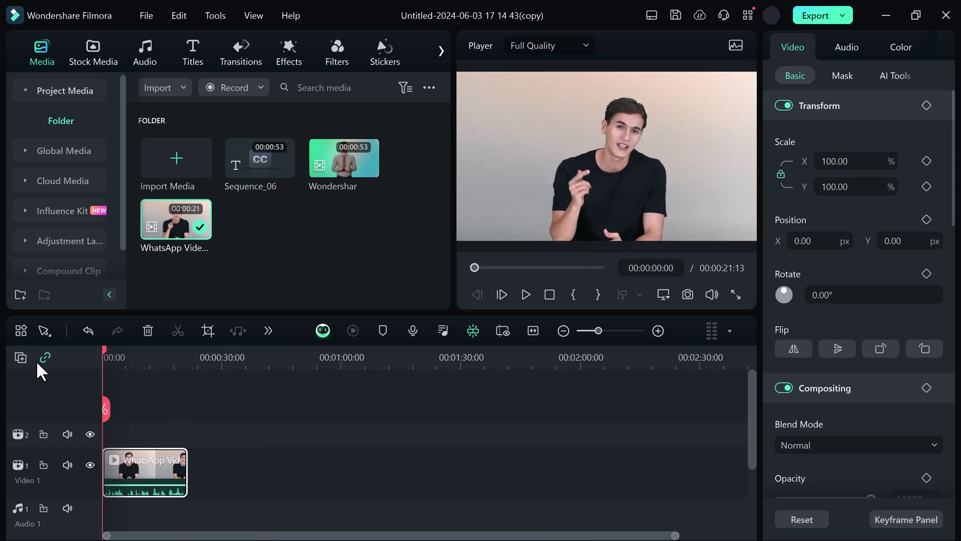
click(519, 301)
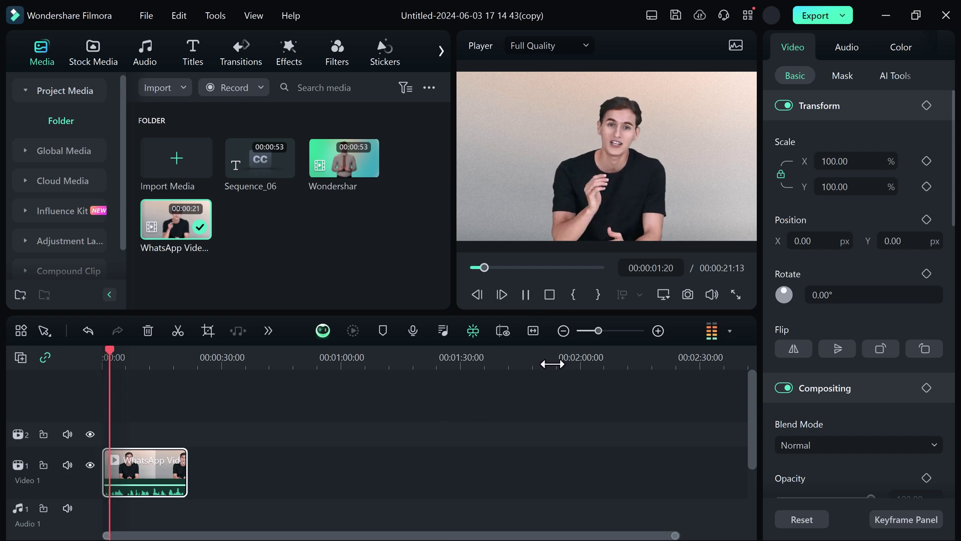
Audition the Echo, Lobby and Old Radio voice filters on the WhatsApp clip
click(525, 294)
click(846, 47)
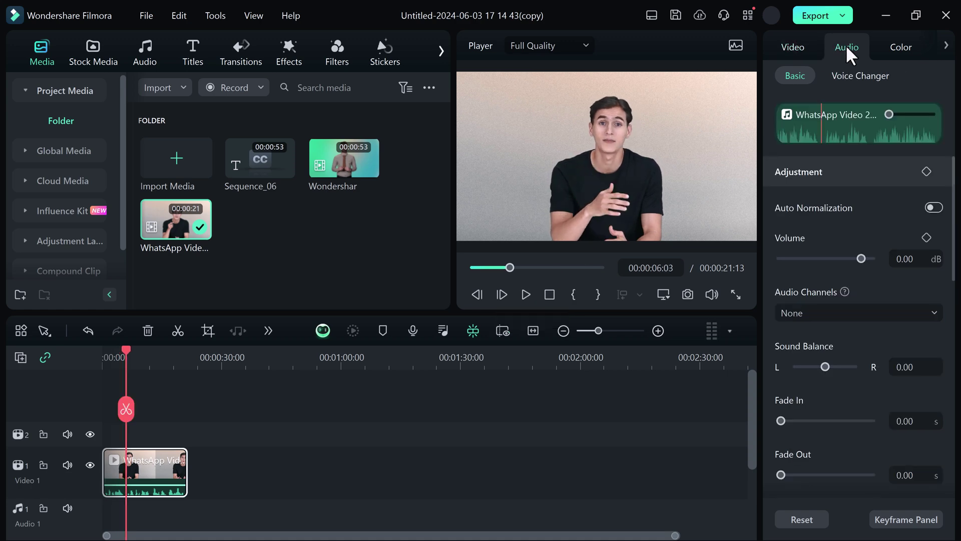
click(861, 75)
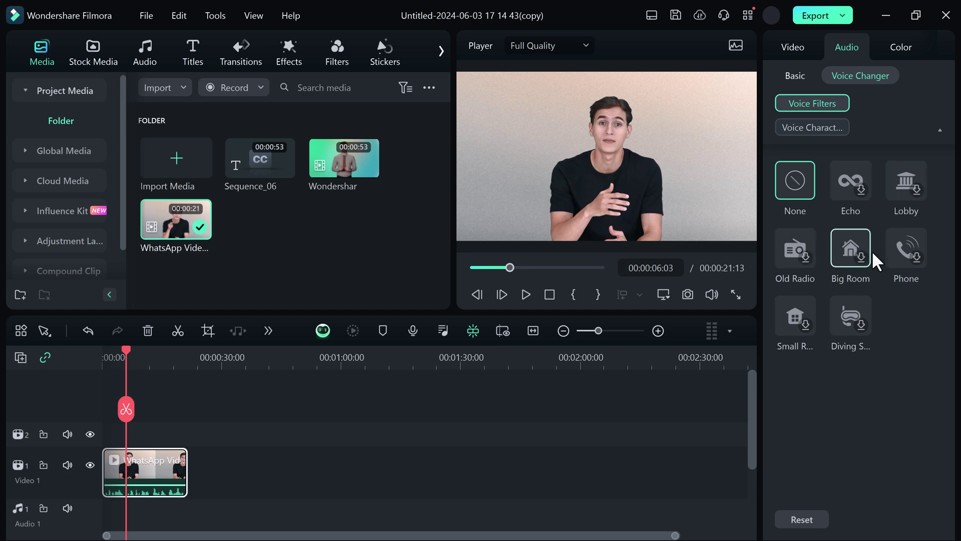
click(860, 191)
click(914, 191)
click(805, 250)
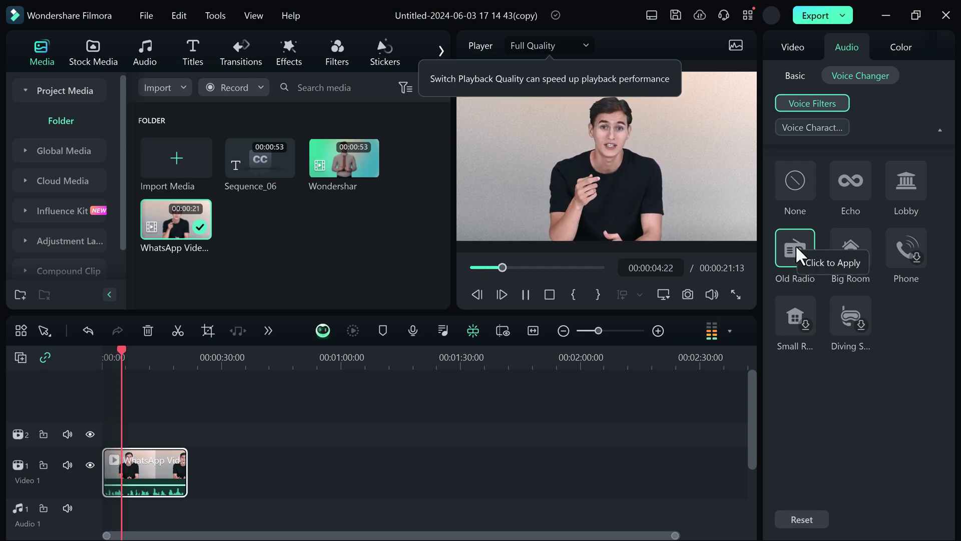
Apply the Echo filter (delay 0.10, decay 0.50) and preview the clip
key(space)
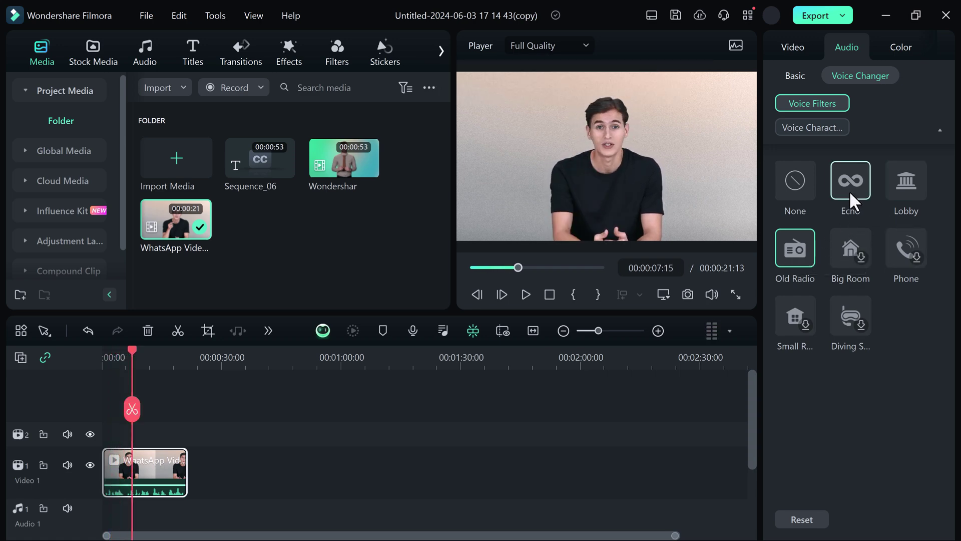
click(850, 191)
click(525, 295)
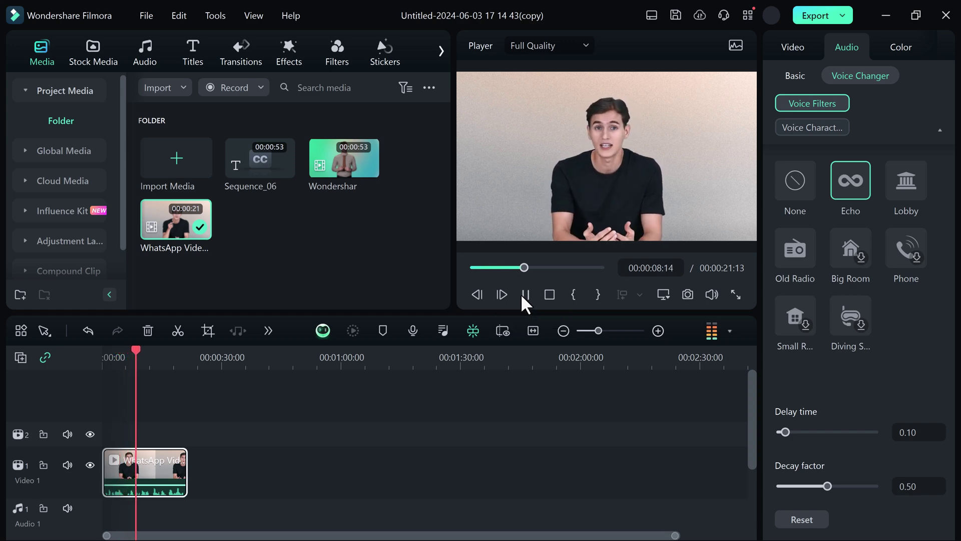
click(525, 294)
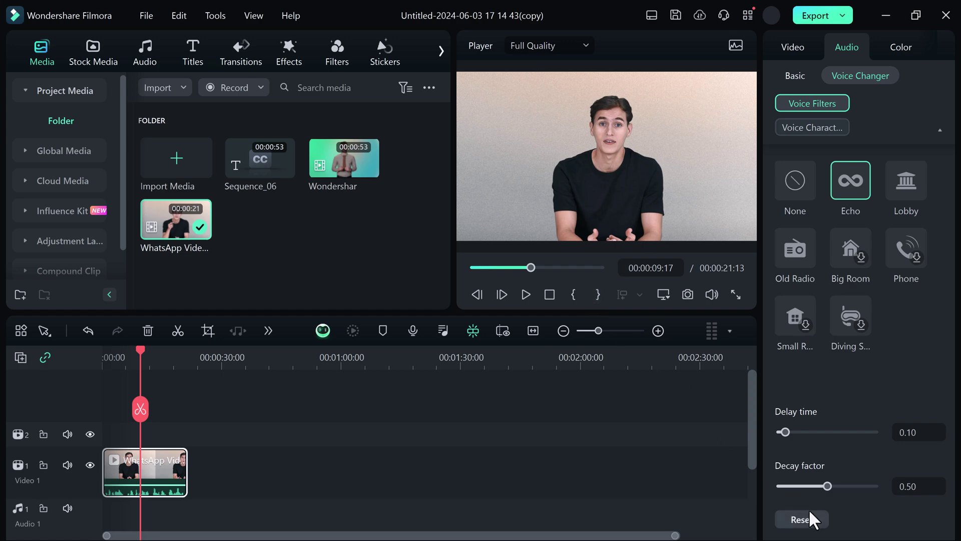
Try the Hacker voice character on the WhatsApp clip's audio
click(823, 130)
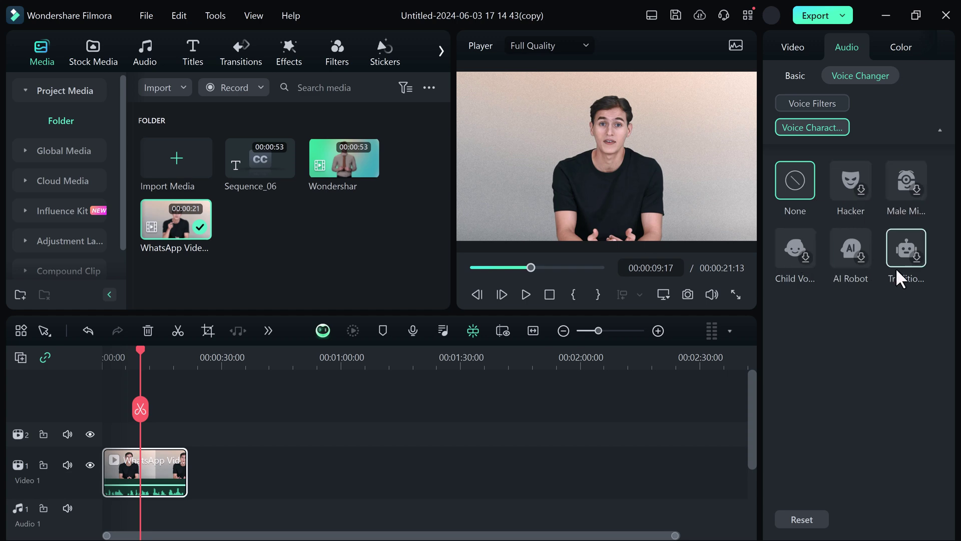
click(865, 190)
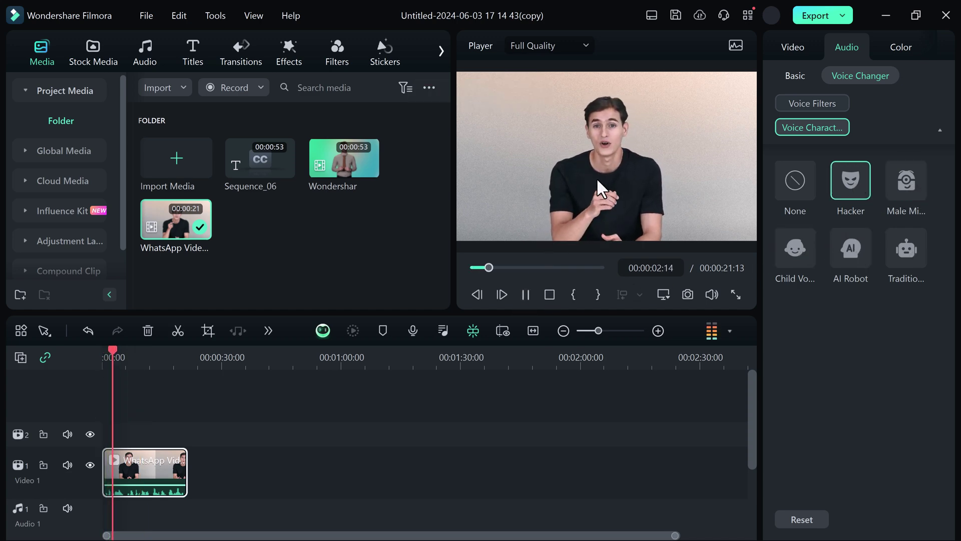
click(525, 295)
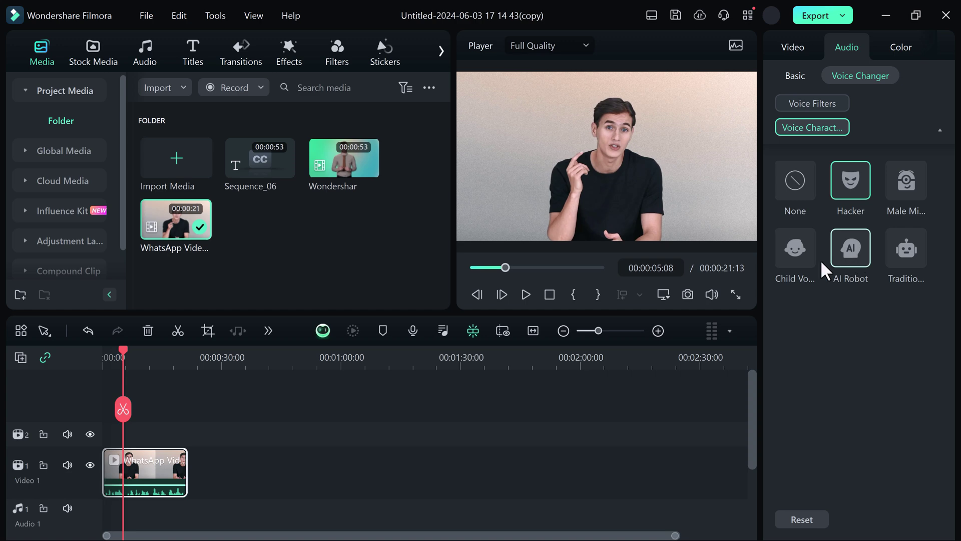
Switch to the Child Voice character and play the clip to hear it
click(801, 260)
click(477, 295)
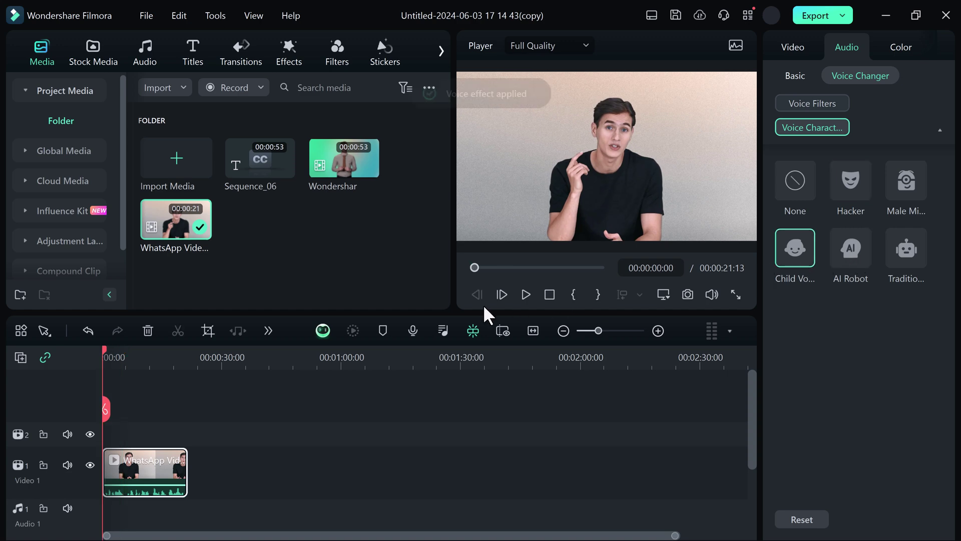
click(523, 295)
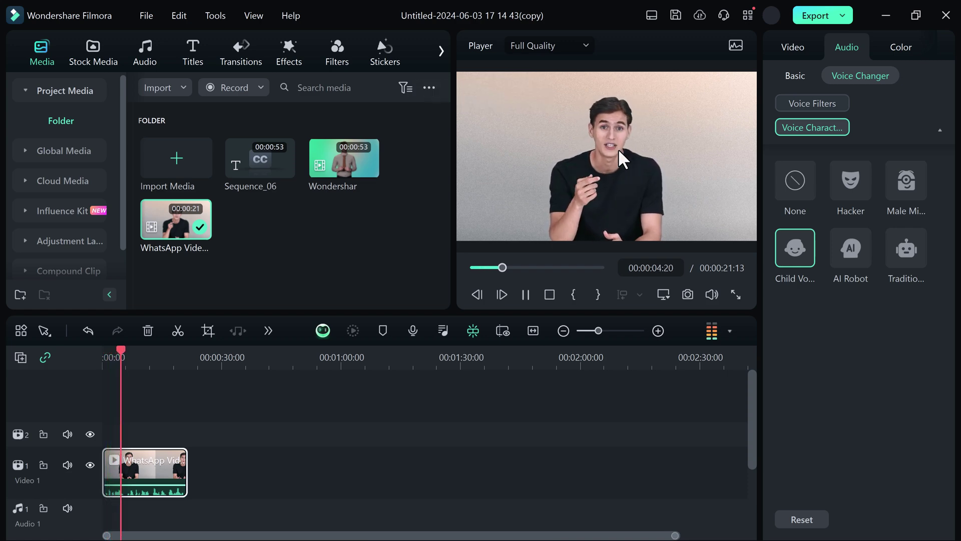
click(526, 295)
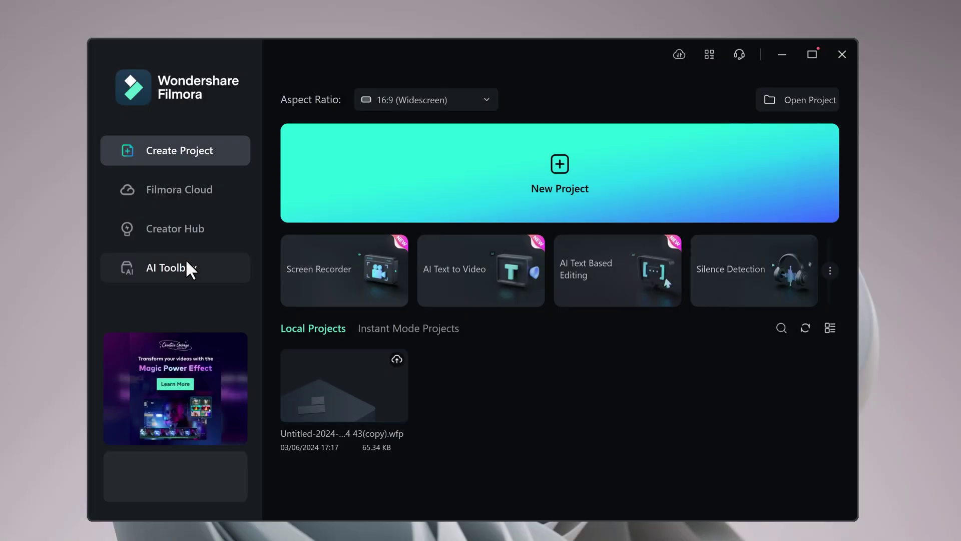
Show the AI Toolbox page with AI Text to Video, Silence Detection and Auto Reframe
click(191, 269)
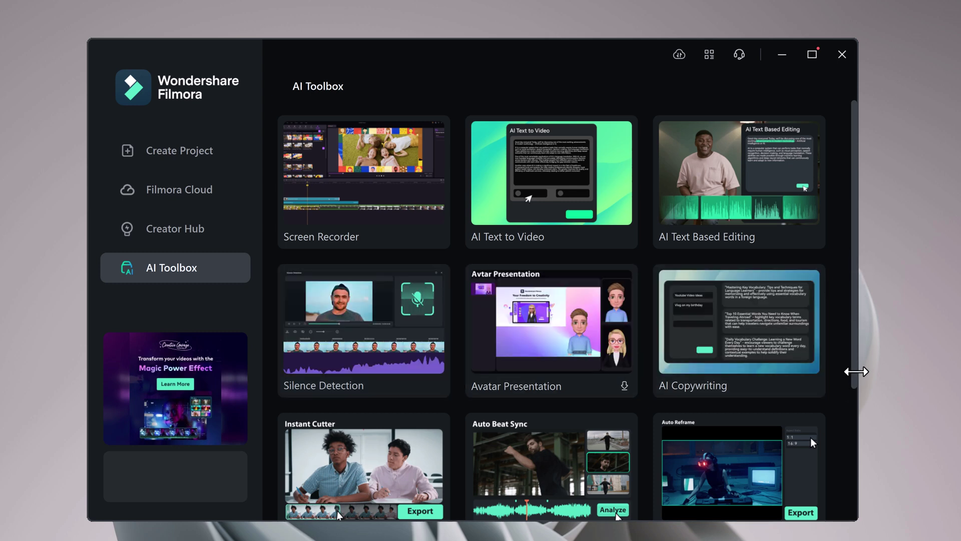
drag(856, 377, 856, 415)
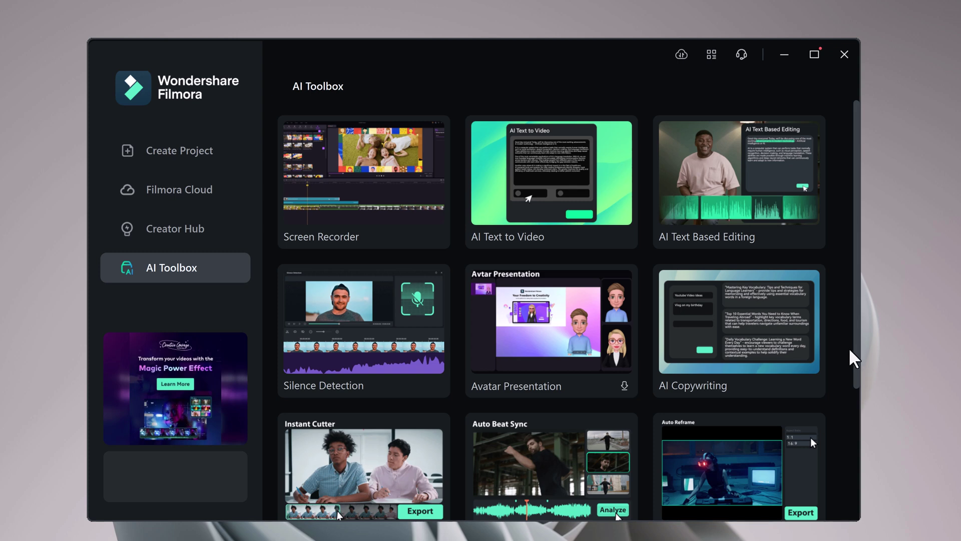